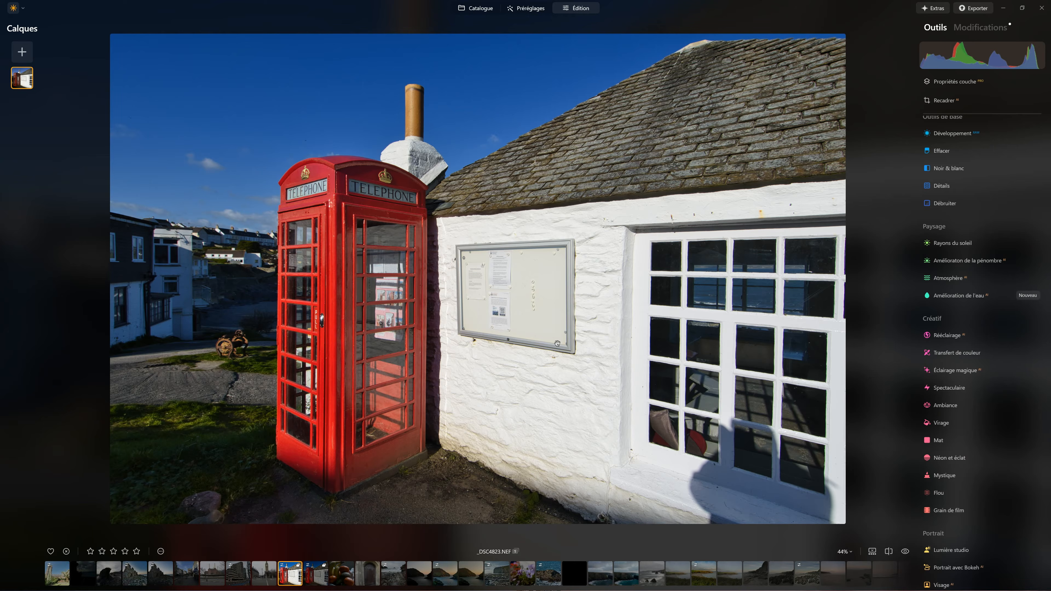
Add the Transfert de couleur tool from the Créatif group to the favourites
{"action": "left_click", "coordinate": [526, 331]}
{"action": "left_click", "coordinate": [977, 355]}
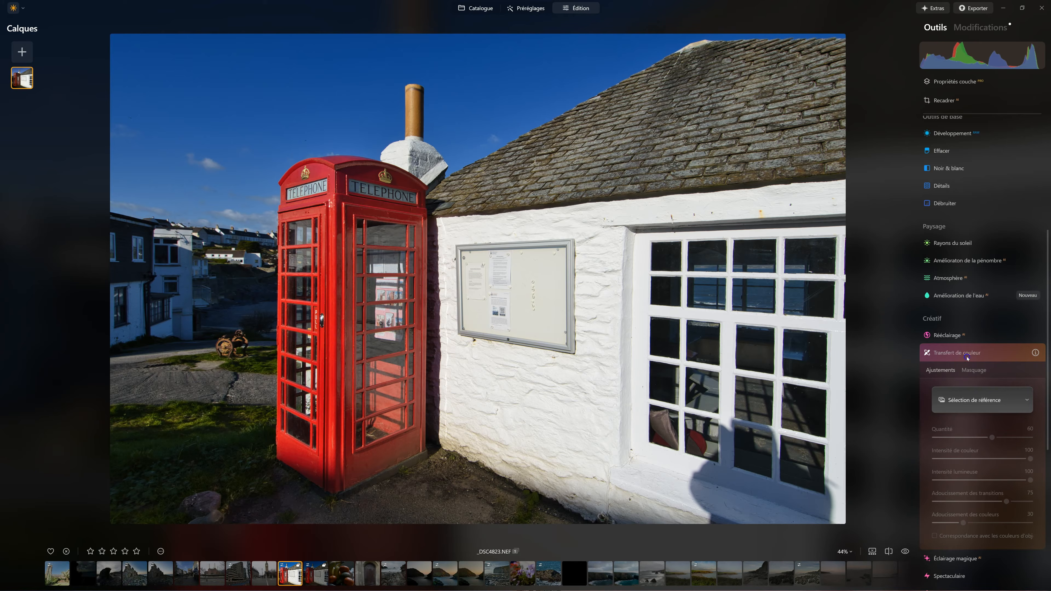
{"action": "left_click", "coordinate": [967, 359]}
{"action": "right_click", "coordinate": [969, 368]}
{"action": "left_click", "coordinate": [979, 372]}
{"action": "scroll", "coordinate": [1002, 331], "scroll_direction": "up", "scroll_amount": 6}
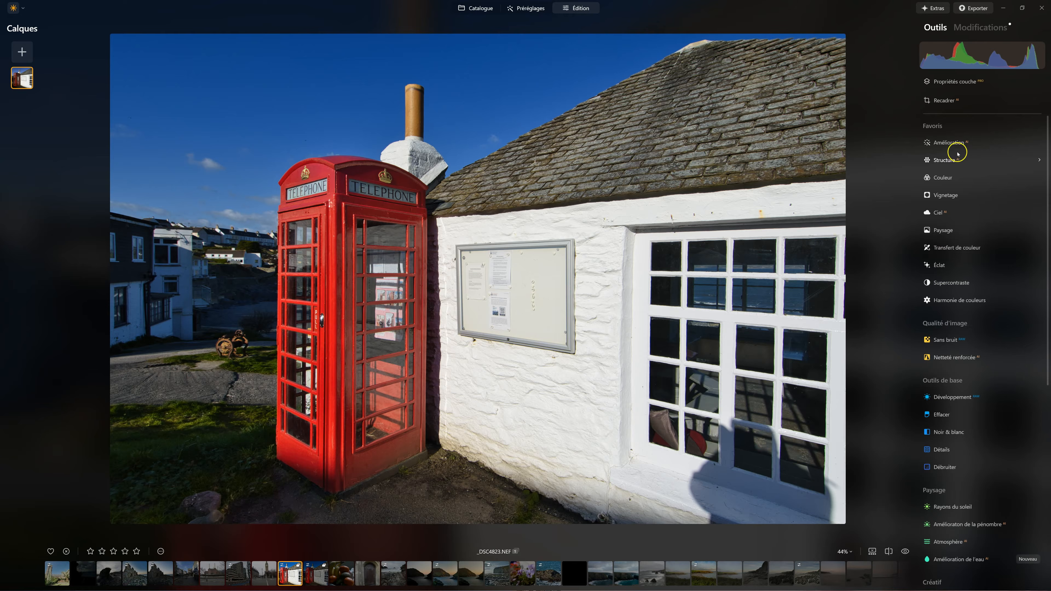
Remove the Paysage tool from the favourites
{"action": "right_click", "coordinate": [946, 233]}
{"action": "left_click", "coordinate": [965, 245]}
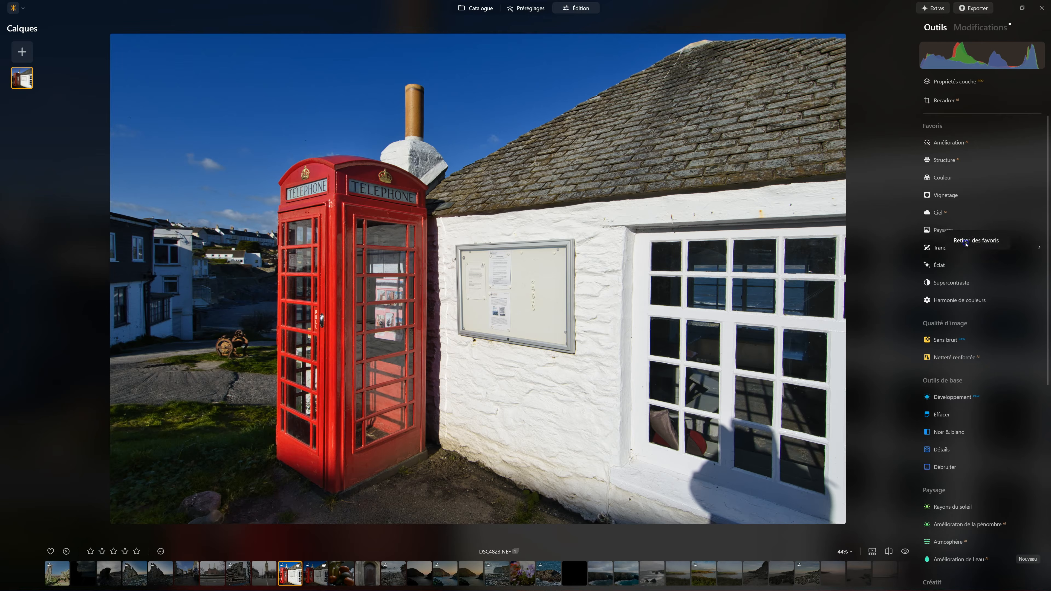
{"action": "left_click", "coordinate": [925, 210]}
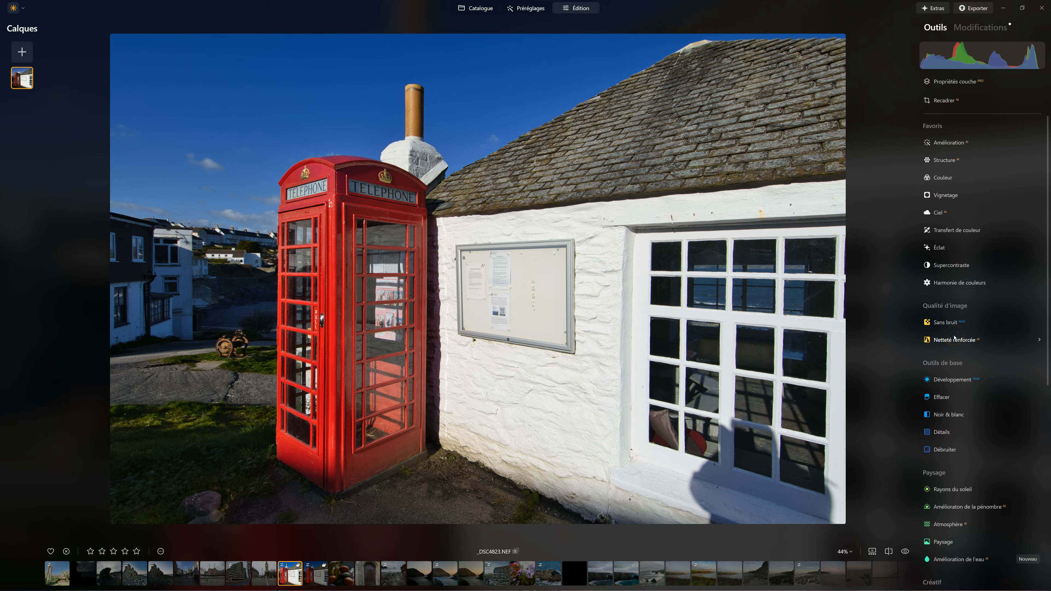
{"action": "left_click", "coordinate": [960, 234]}
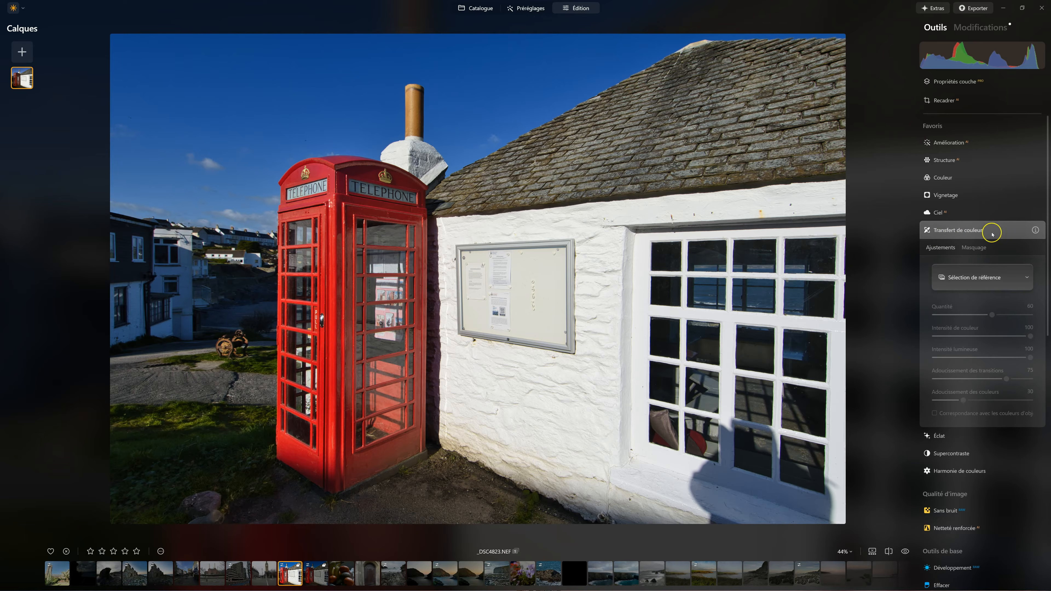
{"action": "left_click", "coordinate": [943, 232]}
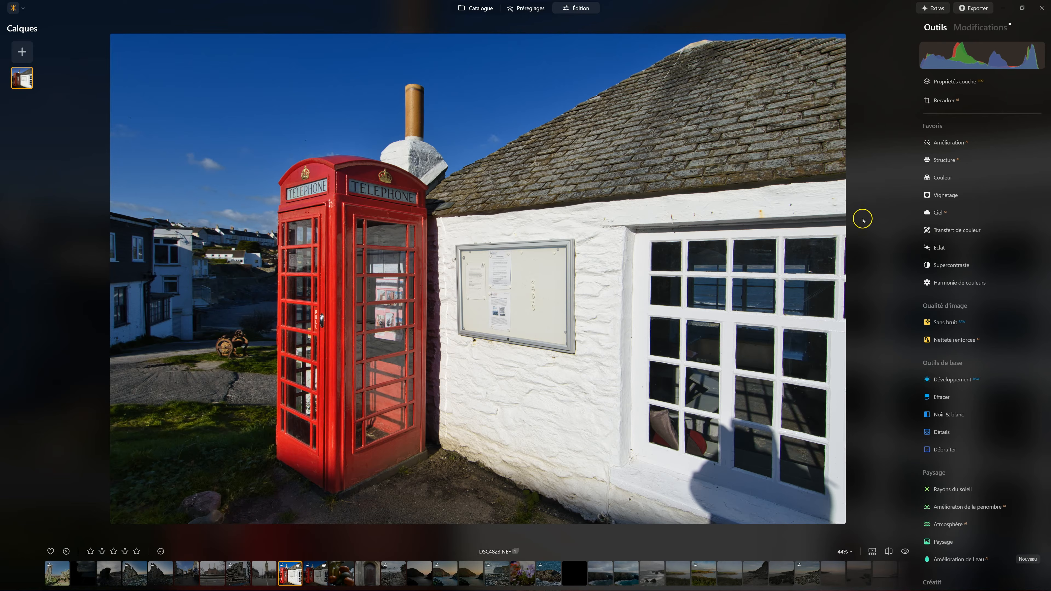
Browse the preset collections offered in the Extras Marketplace and close it
{"action": "left_click", "coordinate": [929, 8]}
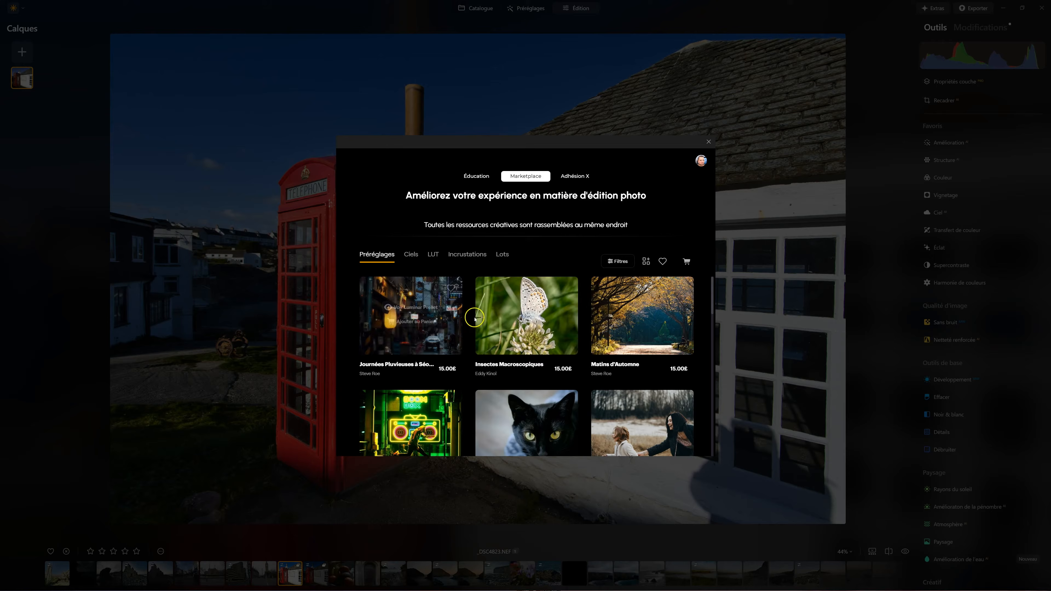
{"action": "scroll", "coordinate": [531, 287], "scroll_direction": "down", "scroll_amount": 2}
{"action": "scroll", "coordinate": [531, 286], "scroll_direction": "down", "scroll_amount": 1}
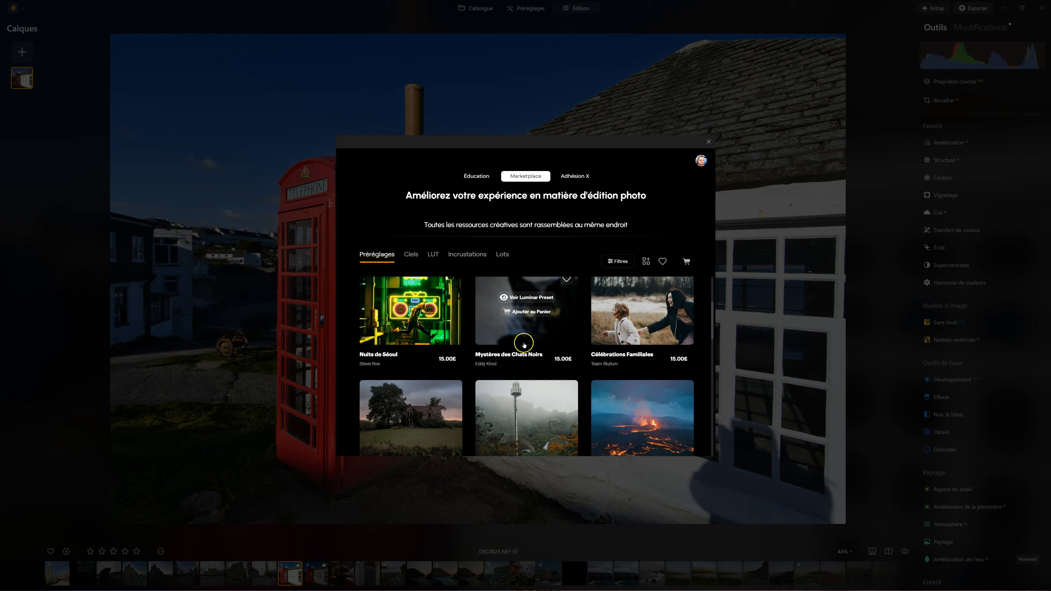
{"action": "scroll", "coordinate": [521, 353], "scroll_direction": "up", "scroll_amount": 1}
{"action": "scroll", "coordinate": [521, 352], "scroll_direction": "down", "scroll_amount": 5}
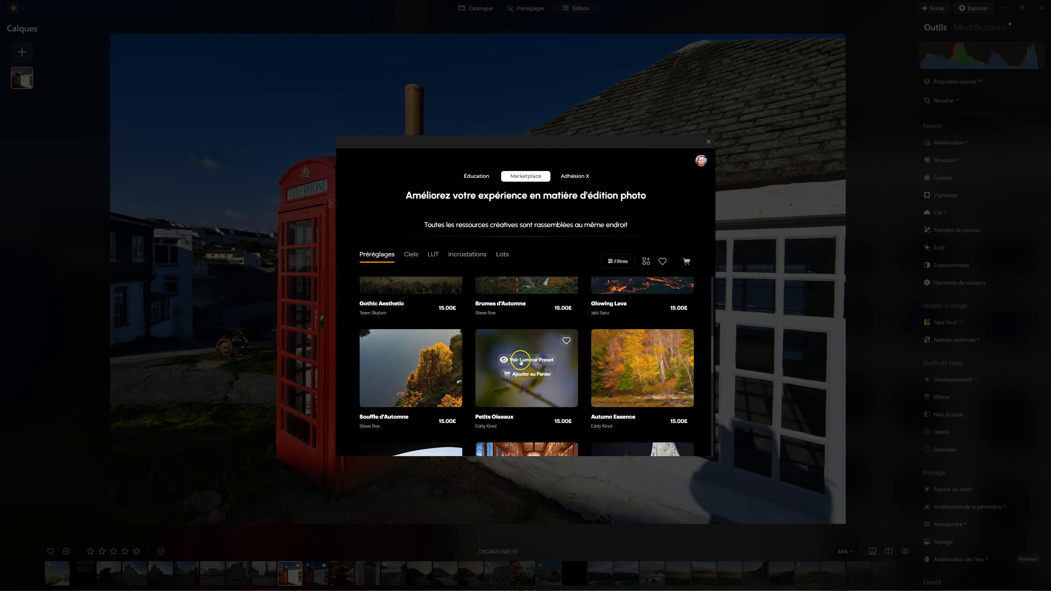
{"action": "scroll", "coordinate": [580, 383], "scroll_direction": "up", "scroll_amount": 6}
{"action": "left_click", "coordinate": [708, 142]}
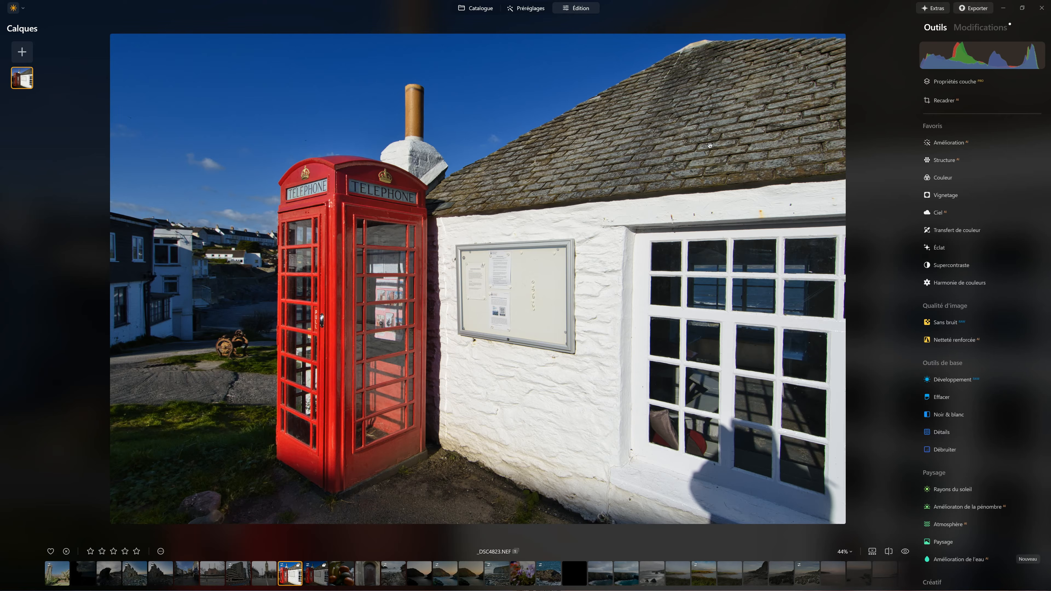
Open the Transfert de couleur tool and examine its reference filter options and the import of a custom reference image
{"action": "left_click", "coordinate": [954, 230]}
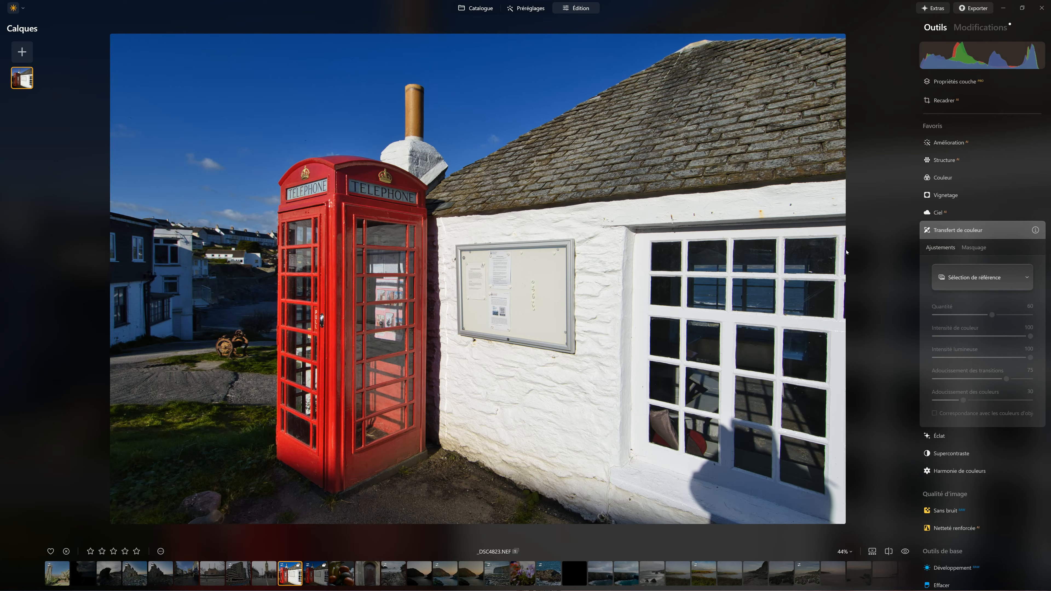
{"action": "left_click", "coordinate": [1020, 280]}
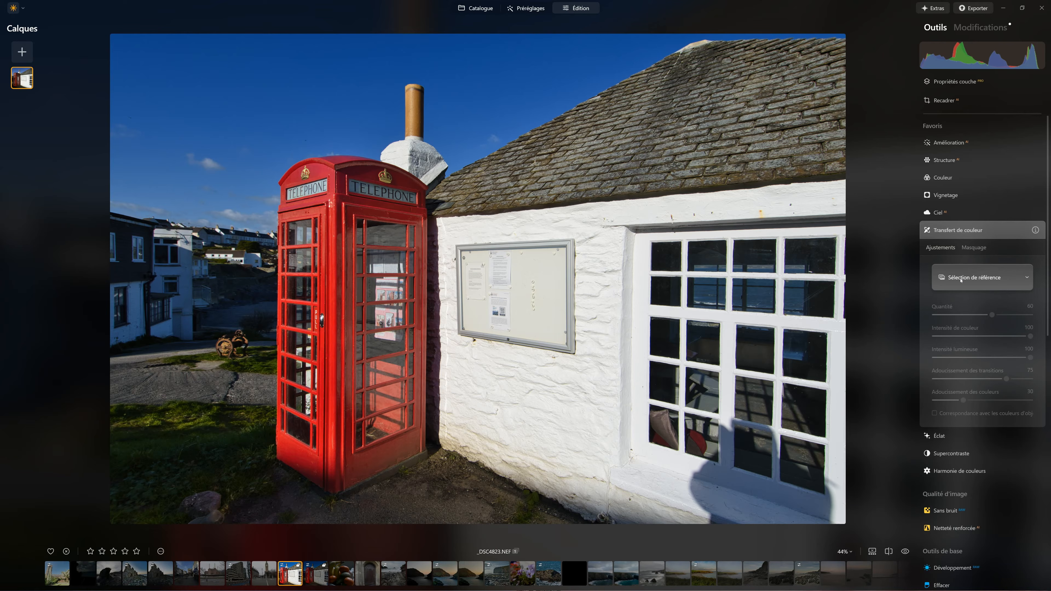
{"action": "left_click", "coordinate": [960, 278]}
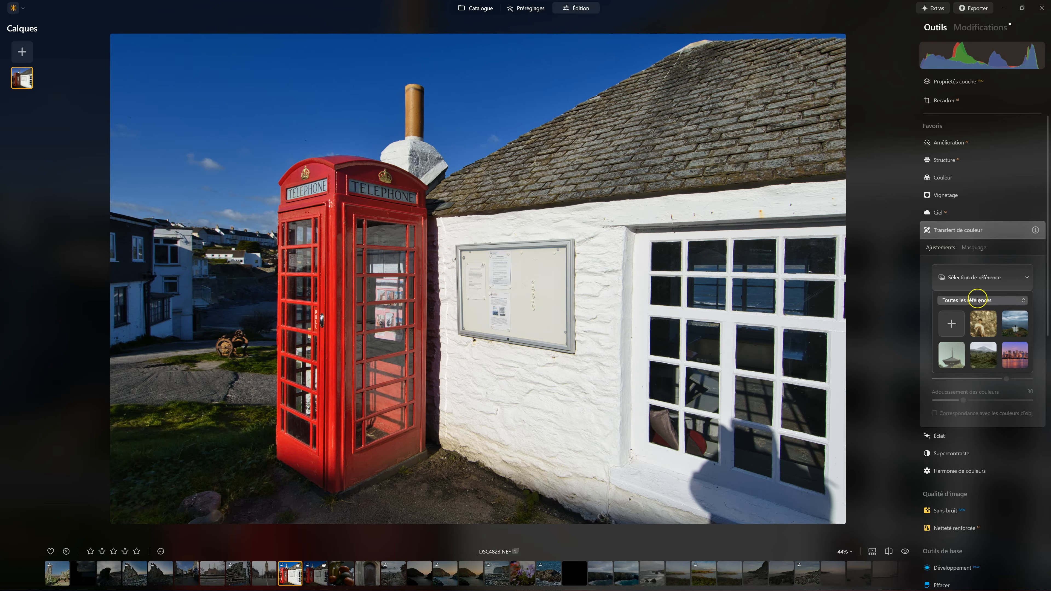
{"action": "left_click", "coordinate": [961, 303]}
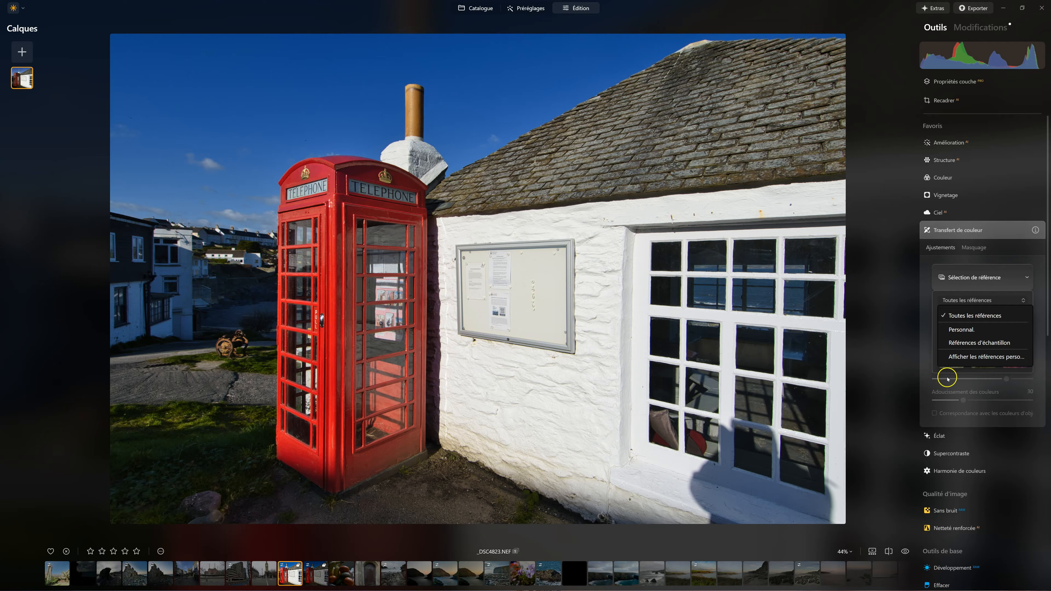
{"action": "left_click", "coordinate": [981, 273]}
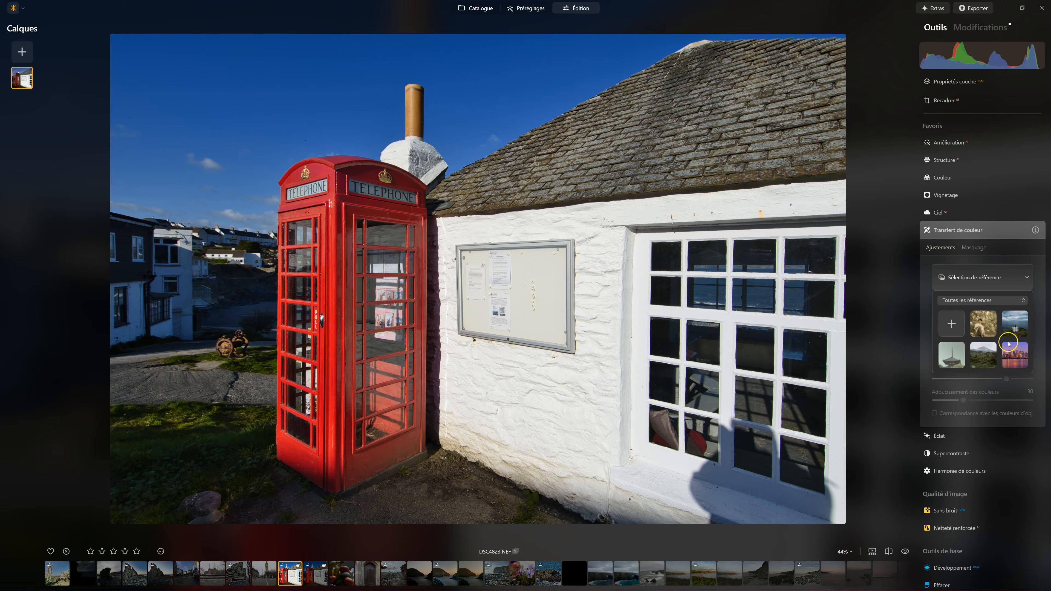
{"action": "left_click", "coordinate": [953, 327]}
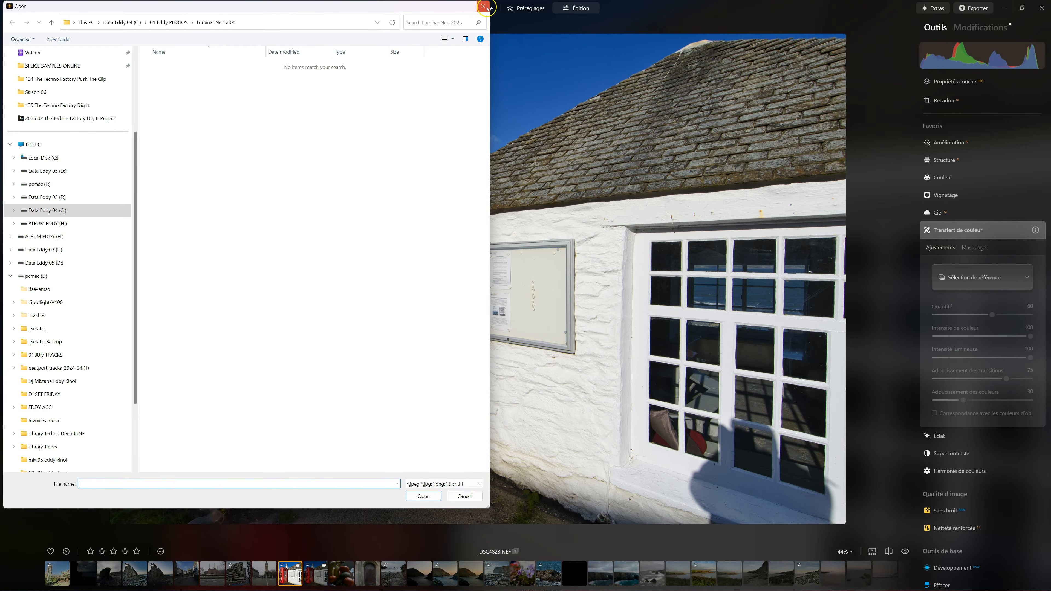
{"action": "left_click", "coordinate": [484, 6]}
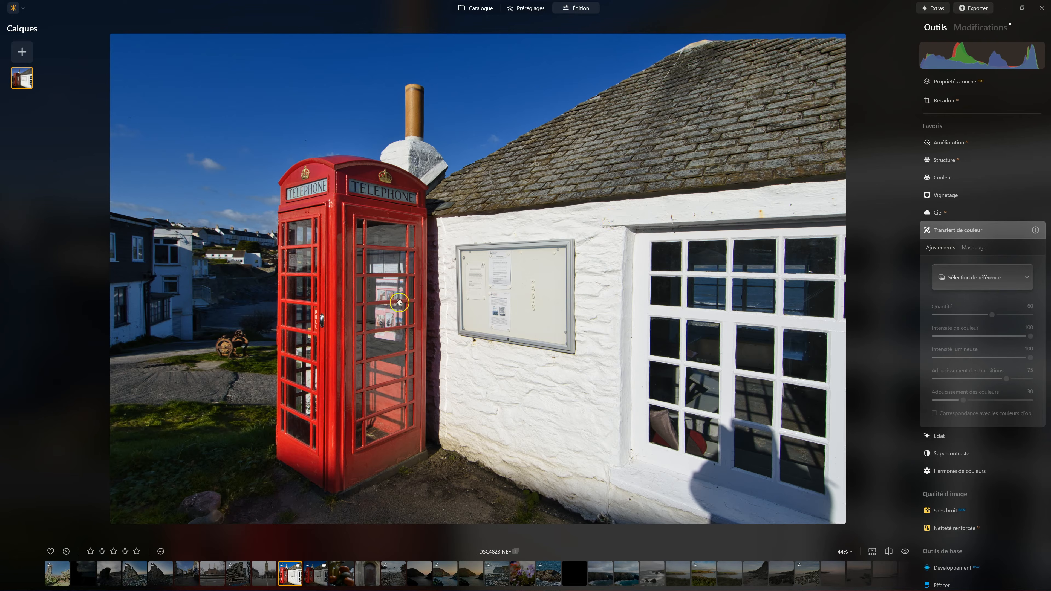
Apply the Misty Ocean reference to the phone box photo in Transfert de couleur
{"action": "left_click", "coordinate": [1013, 278]}
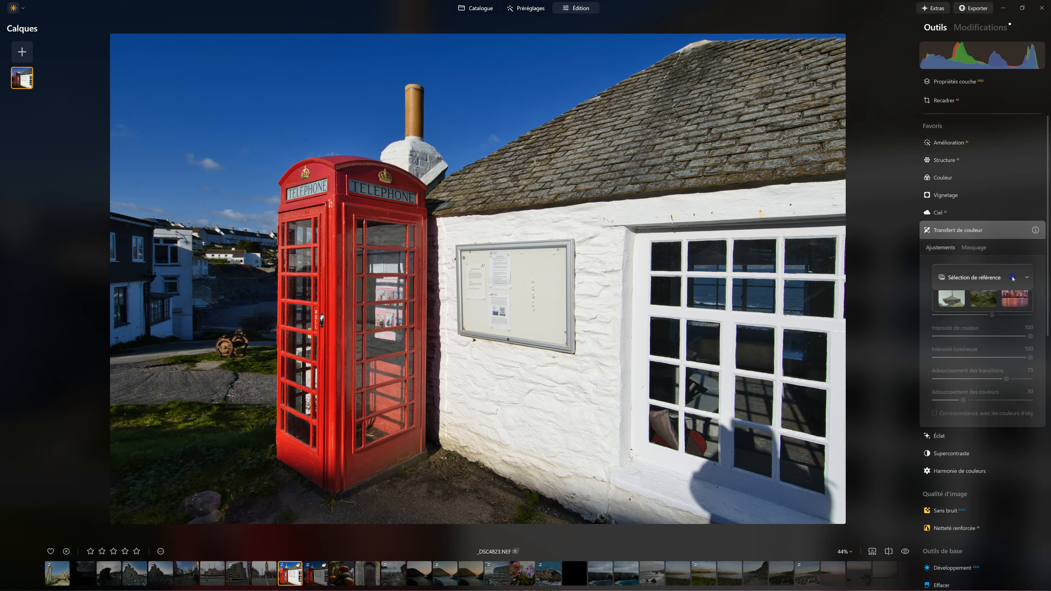
{"action": "left_click", "coordinate": [1018, 331]}
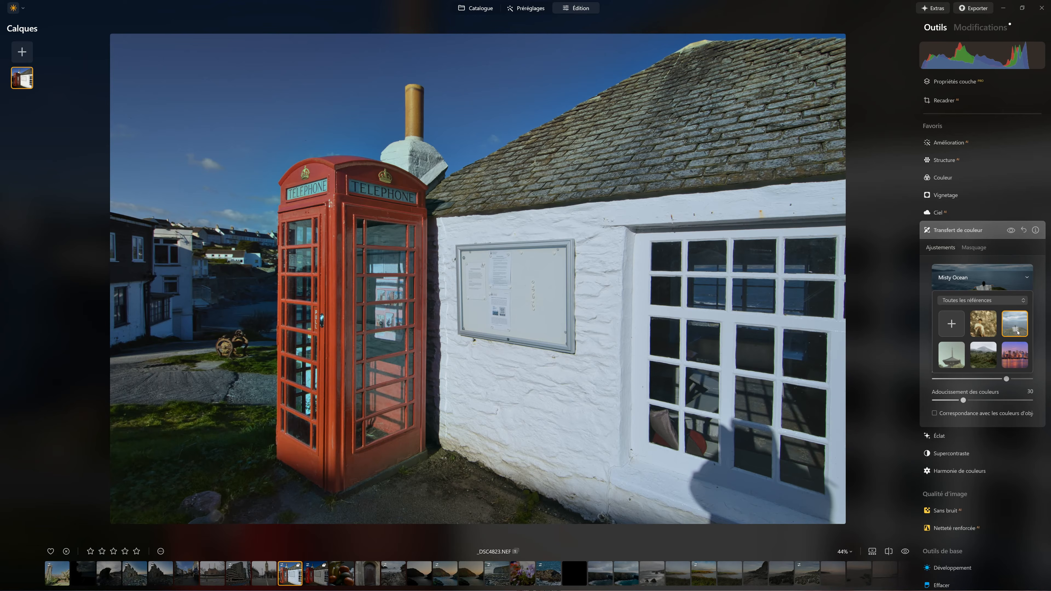
{"action": "left_click", "coordinate": [937, 260]}
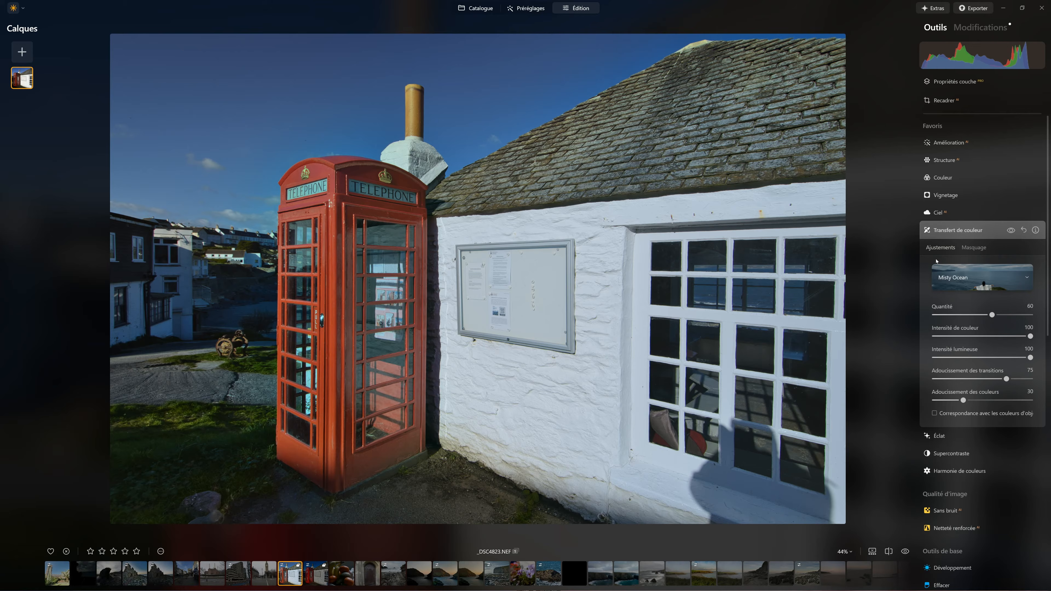
Compare the photo with and without the Misty Ocean color transfer
{"action": "left_click", "coordinate": [1011, 230]}
{"action": "left_click", "coordinate": [1010, 229]}
{"action": "left_click", "coordinate": [1011, 230]}
{"action": "left_click", "coordinate": [1010, 230]}
Try the color transfer at a Quantité of 100, and reduce it to 83
{"action": "left_click_drag", "start_coordinate": [992, 315], "coordinate": [1049, 301]}
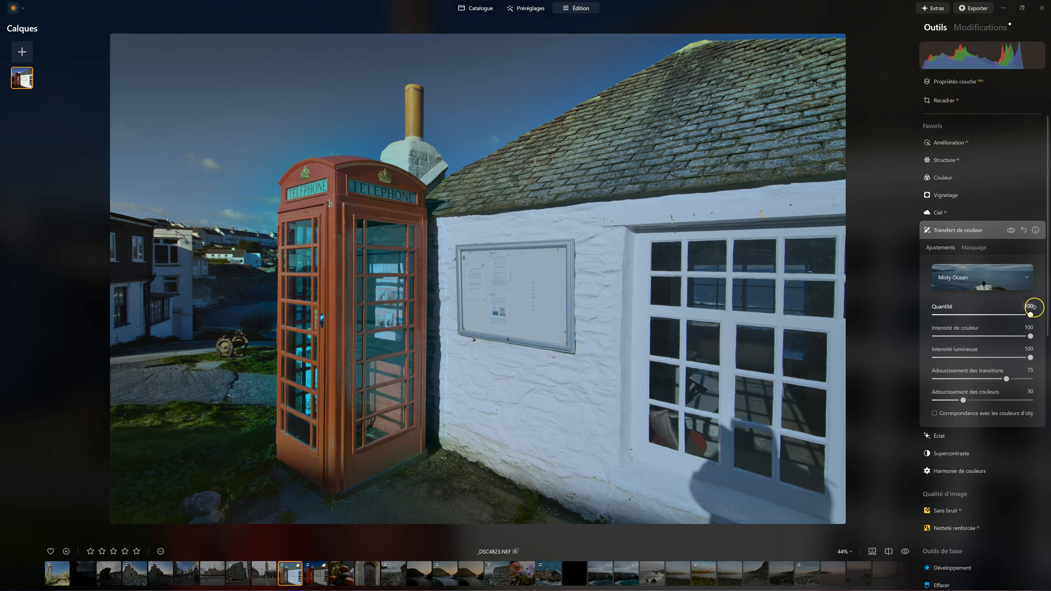
{"action": "mouse_move", "coordinate": [1029, 315]}
{"action": "left_mouse_down"}
{"action": "mouse_move", "coordinate": [909, 317]}
{"action": "mouse_move", "coordinate": [1029, 314]}
{"action": "left_mouse_up"}
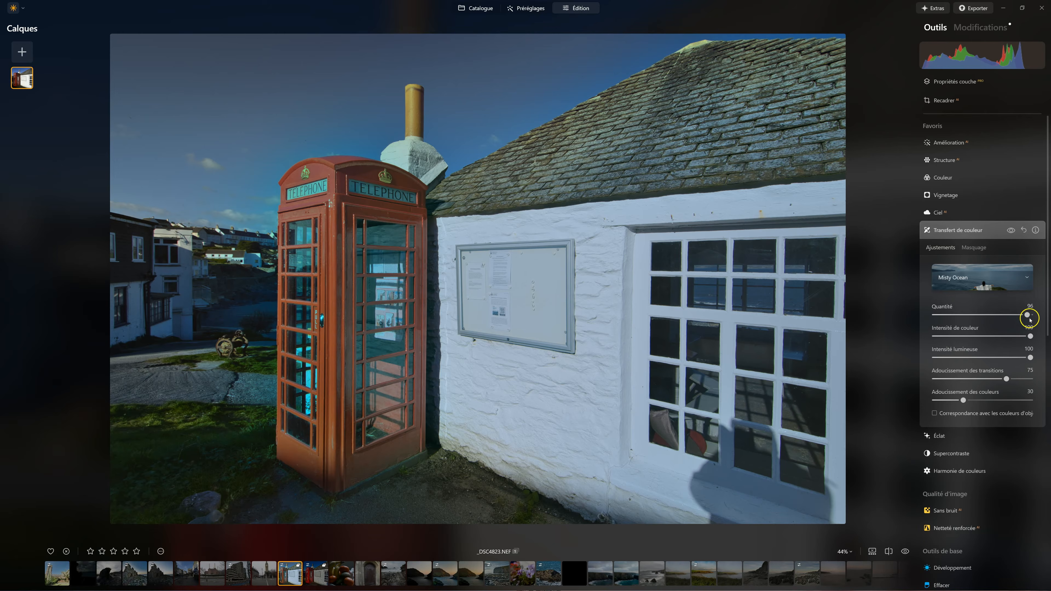
{"action": "mouse_move", "coordinate": [1028, 313]}
{"action": "left_mouse_down"}
{"action": "mouse_move", "coordinate": [922, 314]}
{"action": "mouse_move", "coordinate": [1030, 314]}
{"action": "mouse_move", "coordinate": [937, 309]}
{"action": "mouse_move", "coordinate": [1013, 309]}
{"action": "left_mouse_up"}
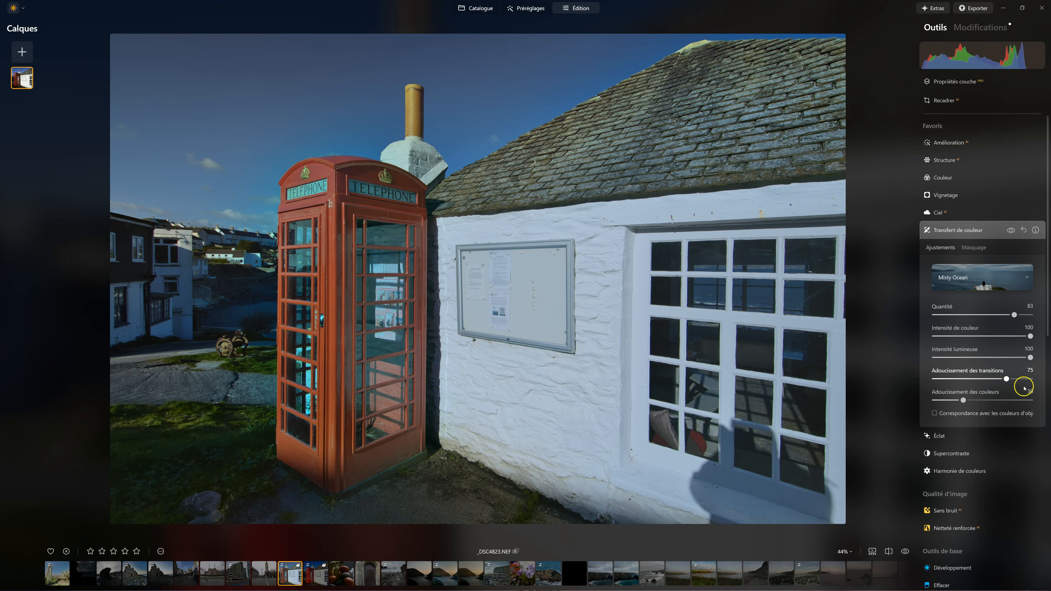
Test Intensité de couleur at 0, and set it to 61 with Quantité at 80
{"action": "left_click_drag", "start_coordinate": [1030, 336], "coordinate": [880, 339]}
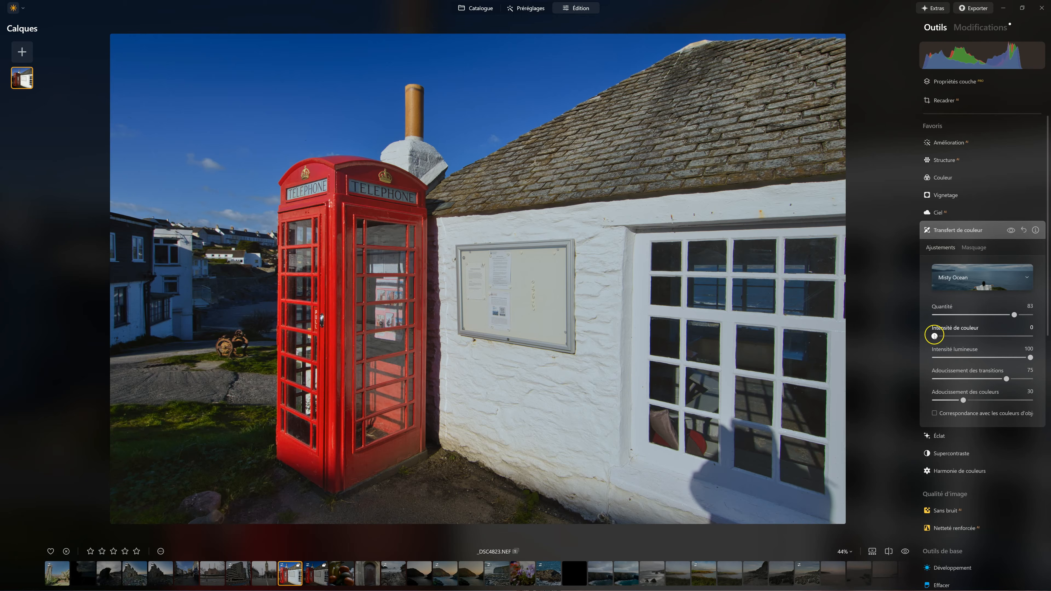
{"action": "left_click_drag", "start_coordinate": [935, 336], "coordinate": [1007, 333]}
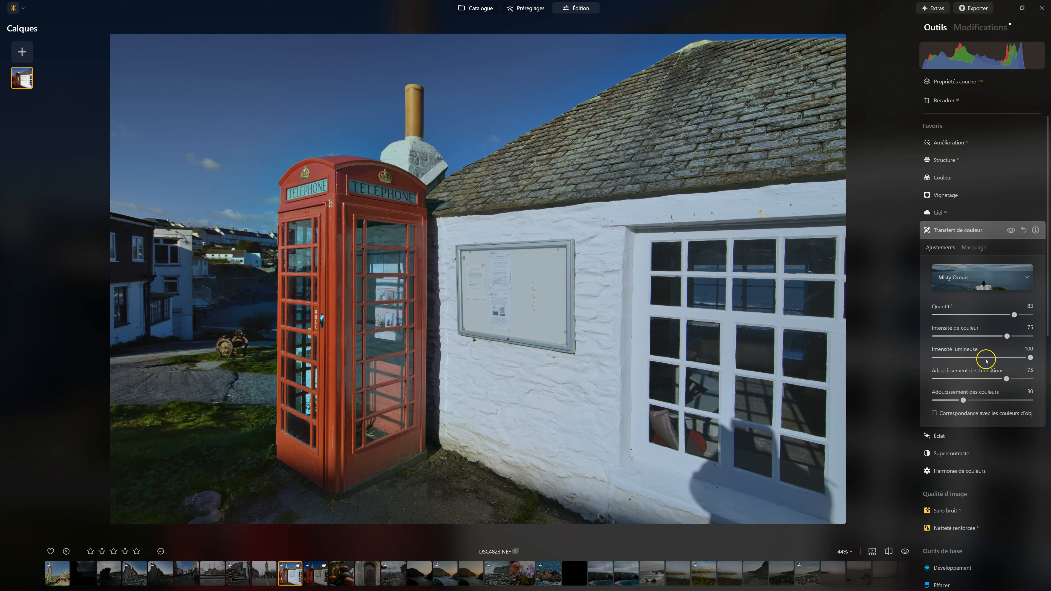
{"action": "left_click_drag", "start_coordinate": [1007, 336], "coordinate": [998, 313]}
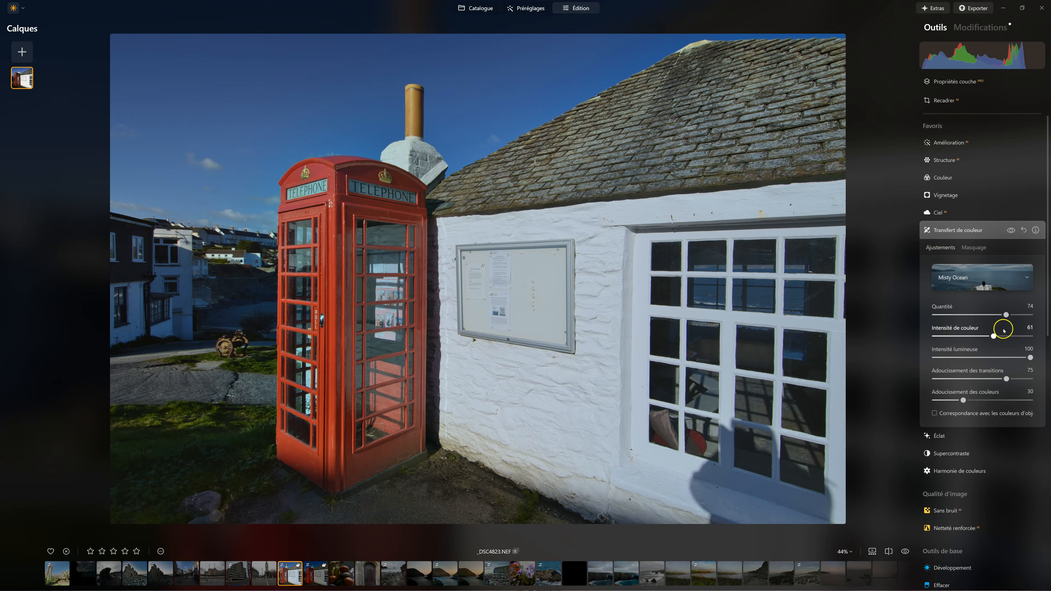
{"action": "mouse_move", "coordinate": [1006, 315]}
{"action": "left_mouse_down"}
{"action": "mouse_move", "coordinate": [960, 315]}
{"action": "mouse_move", "coordinate": [1012, 314]}
{"action": "left_mouse_up"}
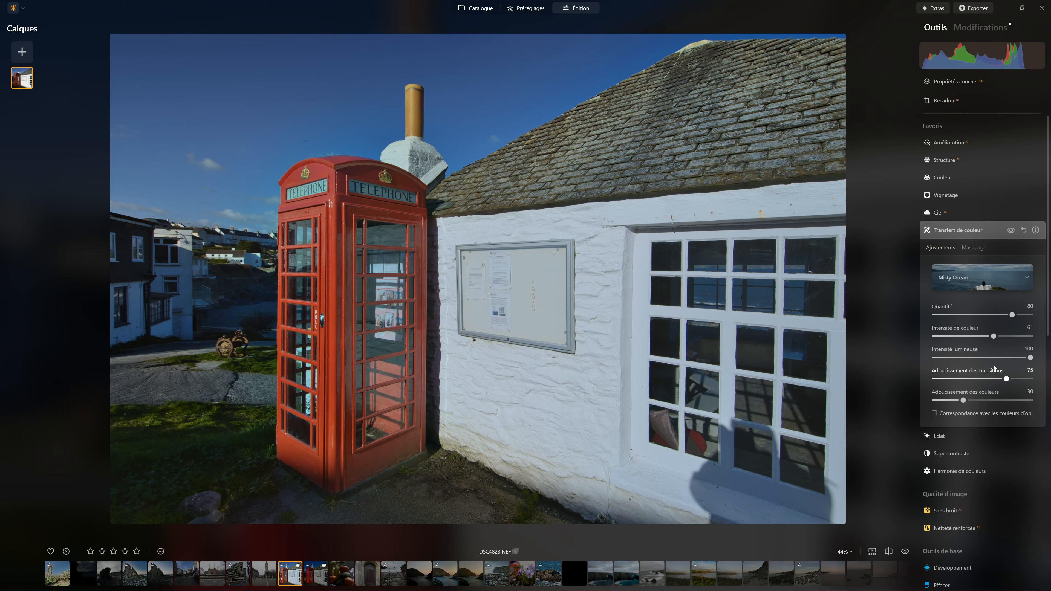
Reduce Intensité lumineuse, Intensité de couleur and Quantité of the color transfer to 0
{"action": "mouse_move", "coordinate": [997, 358]}
{"action": "left_mouse_down"}
{"action": "mouse_move", "coordinate": [1025, 351]}
{"action": "mouse_move", "coordinate": [1030, 360]}
{"action": "mouse_move", "coordinate": [996, 357]}
{"action": "left_mouse_up"}
{"action": "left_click", "coordinate": [936, 356]}
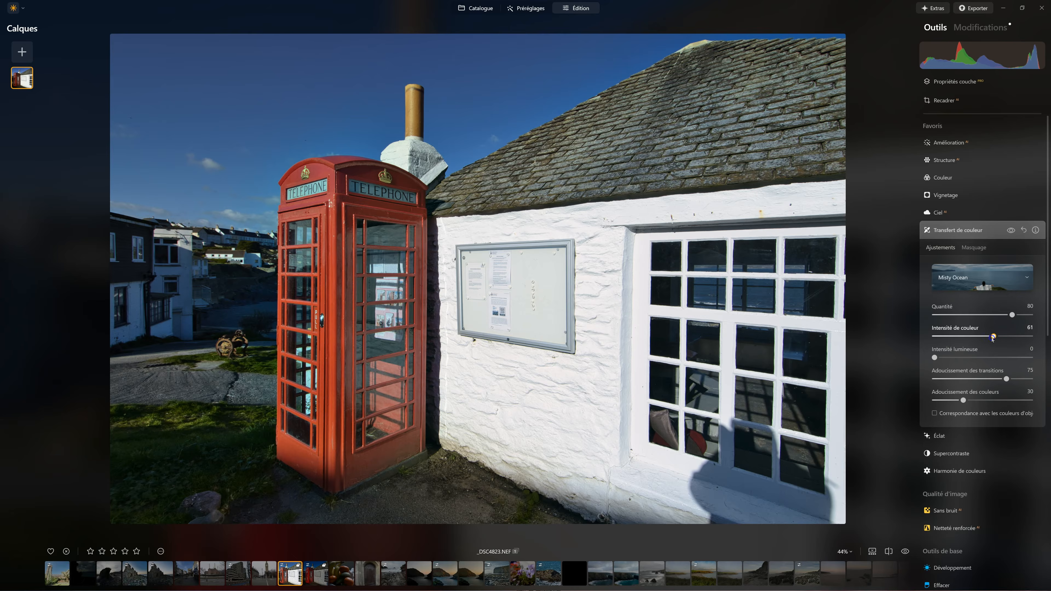
{"action": "left_click_drag", "start_coordinate": [995, 338], "coordinate": [861, 336]}
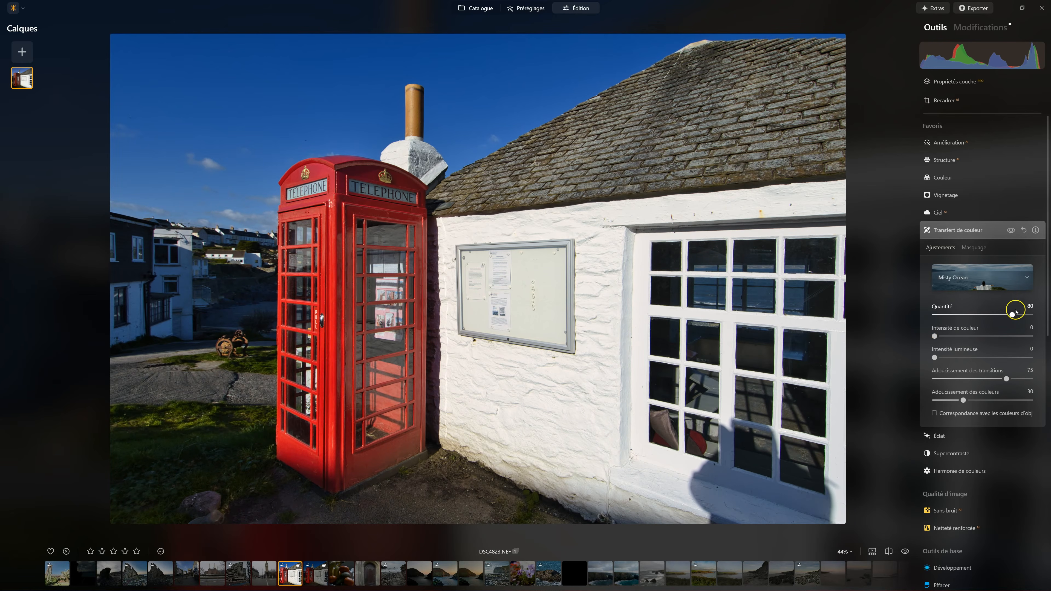
{"action": "left_click_drag", "start_coordinate": [1010, 314], "coordinate": [851, 308]}
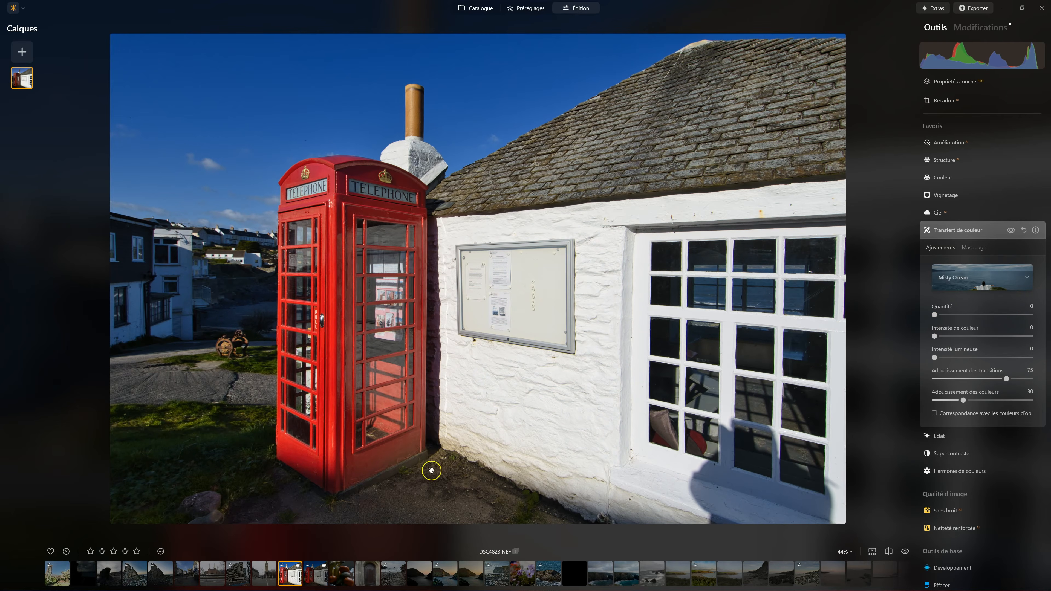
Set the color transfer's Intensité de couleur to 73, Intensité lumineuse to 68 and Quantité to 100
{"action": "left_click_drag", "start_coordinate": [935, 315], "coordinate": [967, 315]}
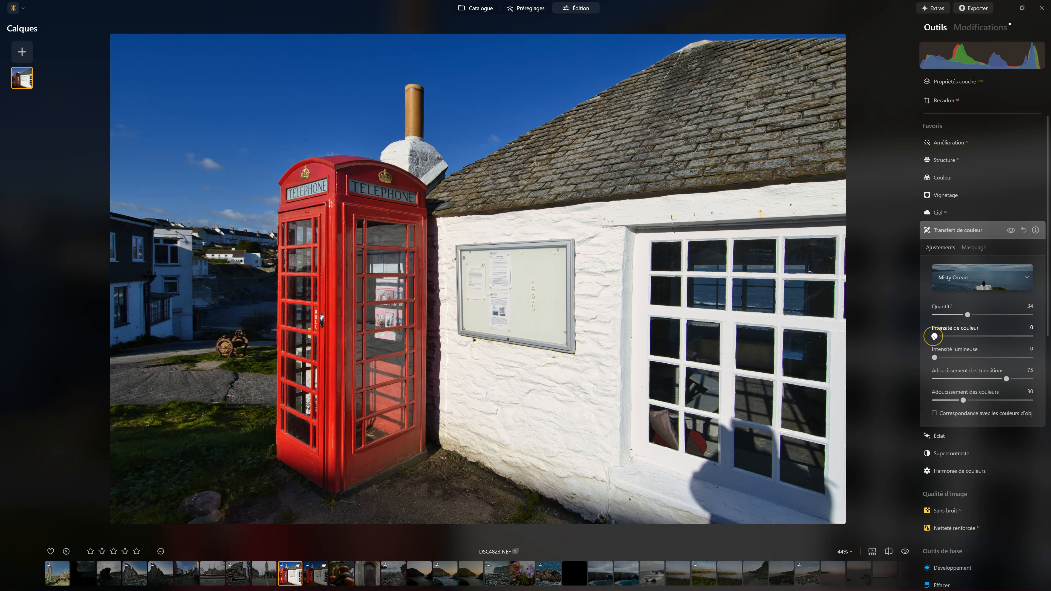
{"action": "left_click_drag", "start_coordinate": [934, 336], "coordinate": [1005, 336]}
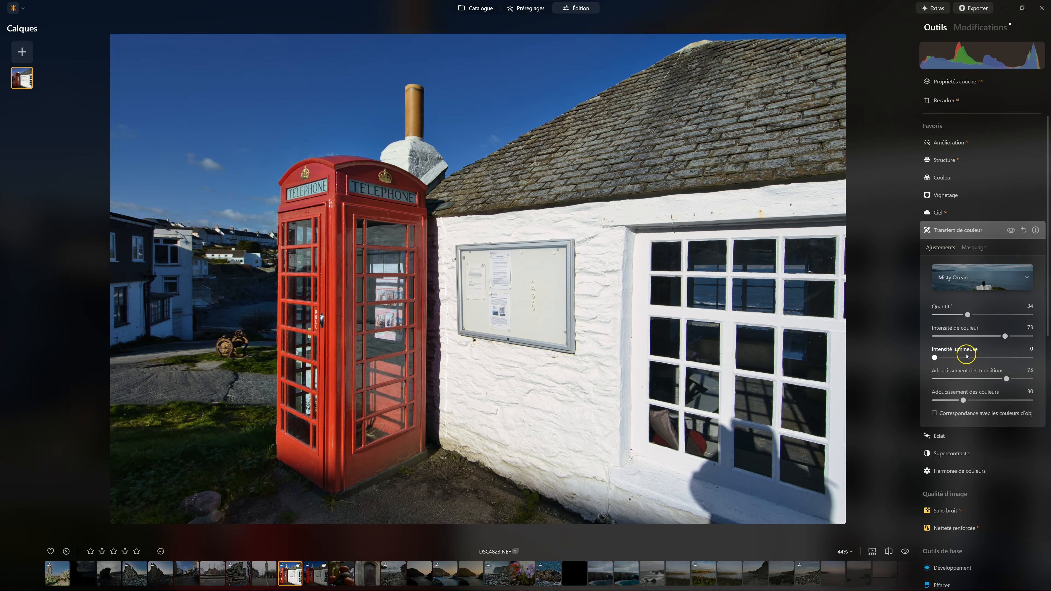
{"action": "left_click_drag", "start_coordinate": [942, 359], "coordinate": [1001, 350]}
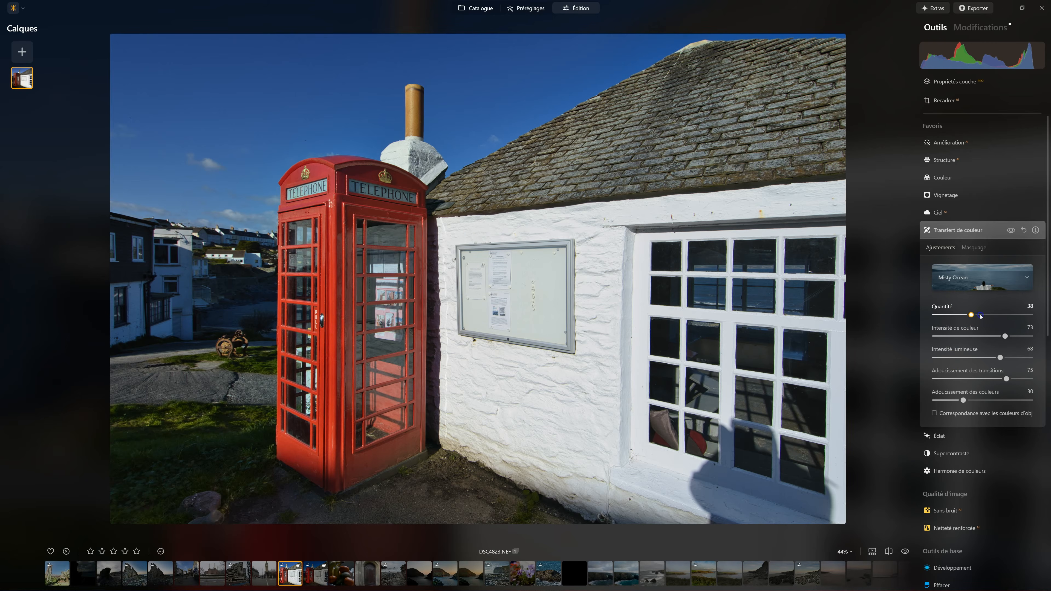
{"action": "left_click_drag", "start_coordinate": [981, 316], "coordinate": [1014, 315]}
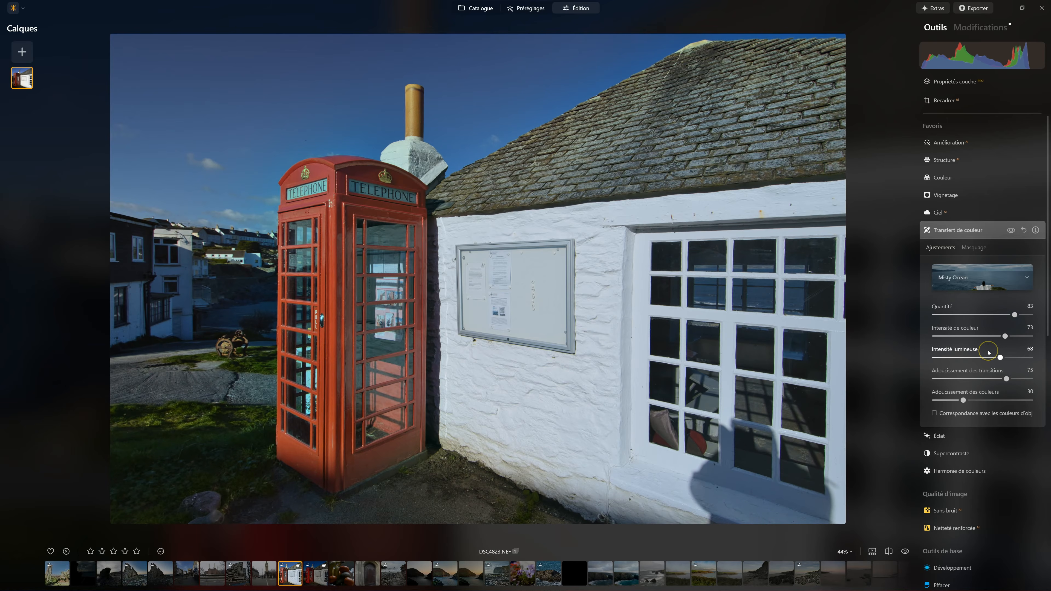
{"action": "left_click_drag", "start_coordinate": [1014, 314], "coordinate": [1031, 314]}
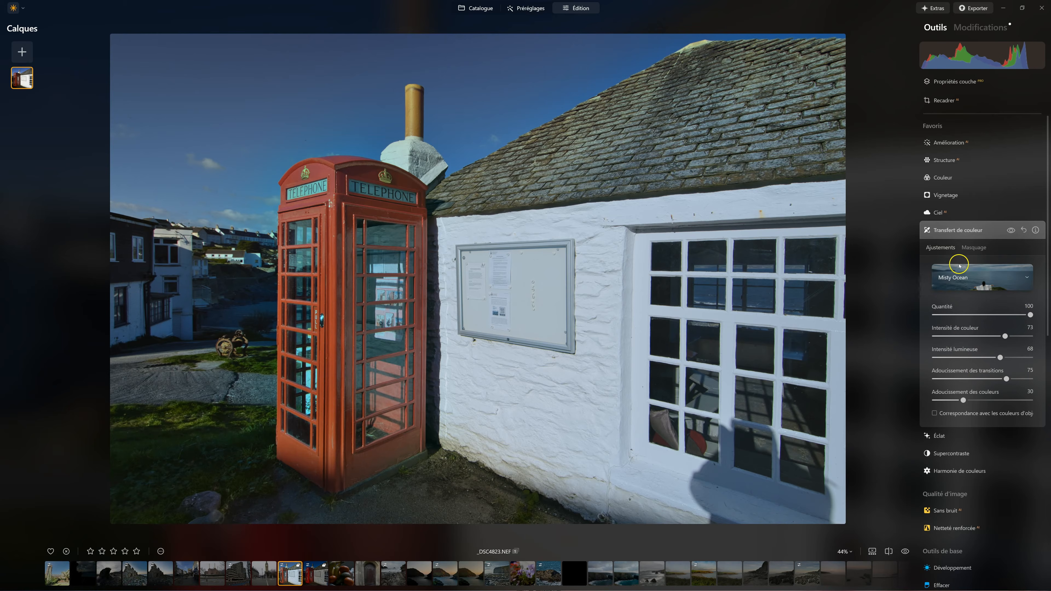
Compare the photo with and without the color transfer, and reduce Intensité de couleur and Intensité lumineuse to 0
{"action": "left_click", "coordinate": [1010, 229]}
{"action": "left_click_drag", "start_coordinate": [1004, 335], "coordinate": [910, 338]}
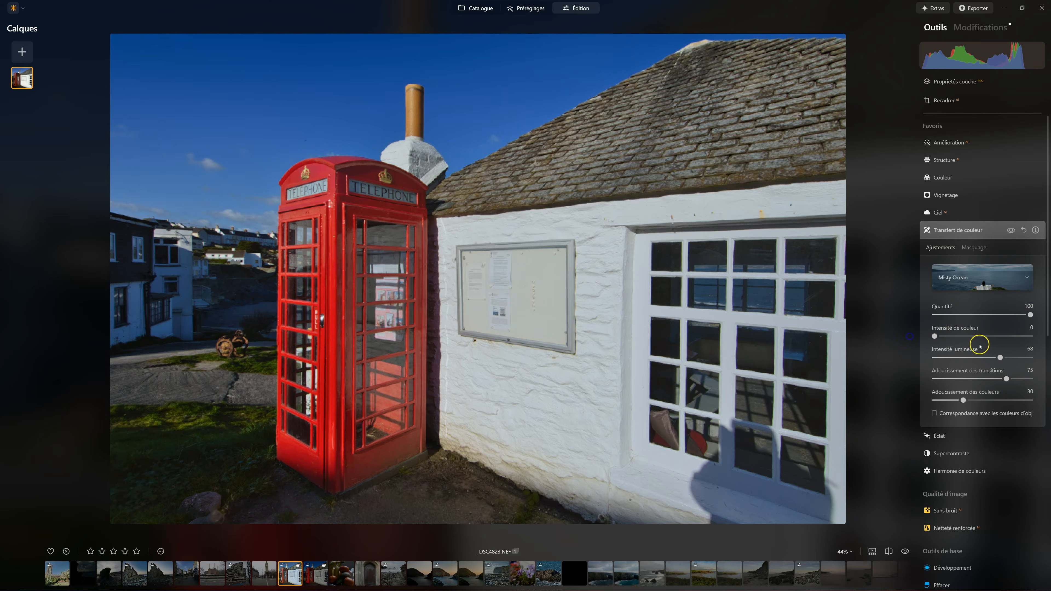
{"action": "left_click_drag", "start_coordinate": [1000, 358], "coordinate": [907, 360]}
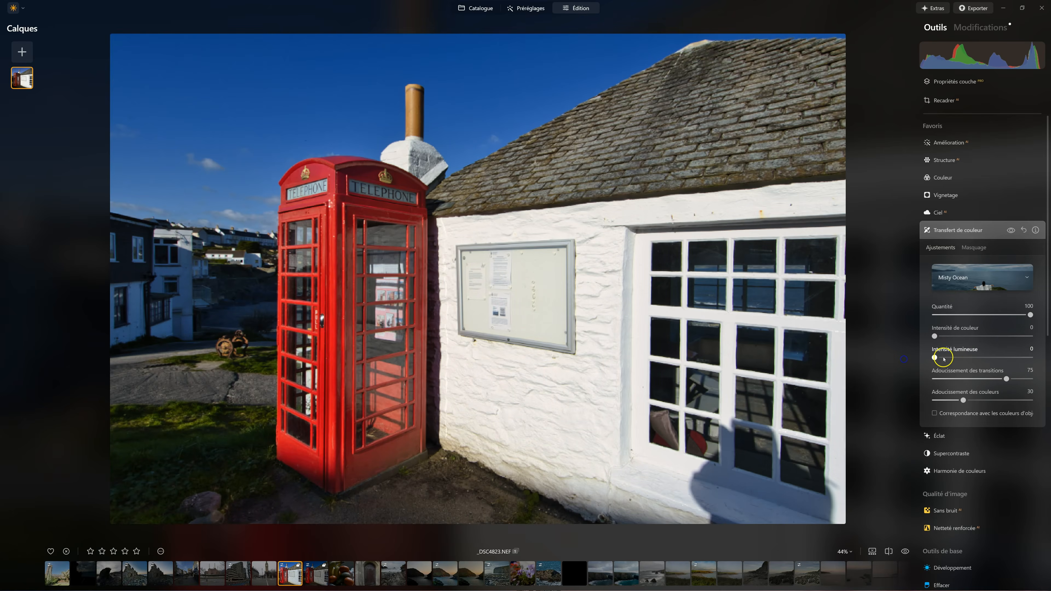
Set the color transfer's Intensité de couleur to 72 and Intensité lumineuse to 76
{"action": "left_click_drag", "start_coordinate": [935, 336], "coordinate": [1019, 331]}
{"action": "left_click_drag", "start_coordinate": [939, 335], "coordinate": [1005, 334]}
{"action": "left_click_drag", "start_coordinate": [936, 357], "coordinate": [966, 357]}
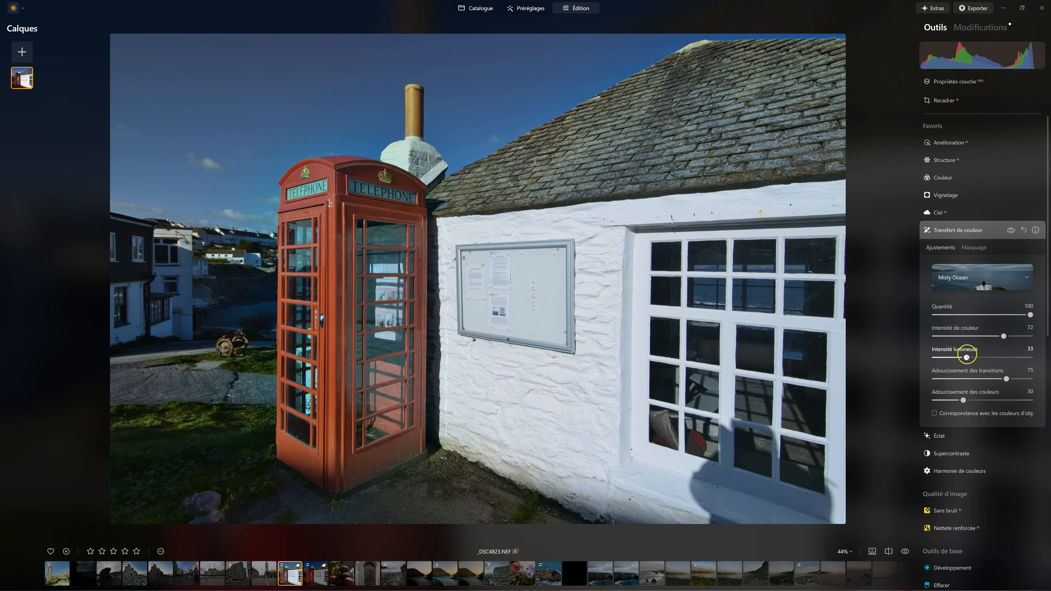
{"action": "left_click_drag", "start_coordinate": [967, 357], "coordinate": [991, 356]}
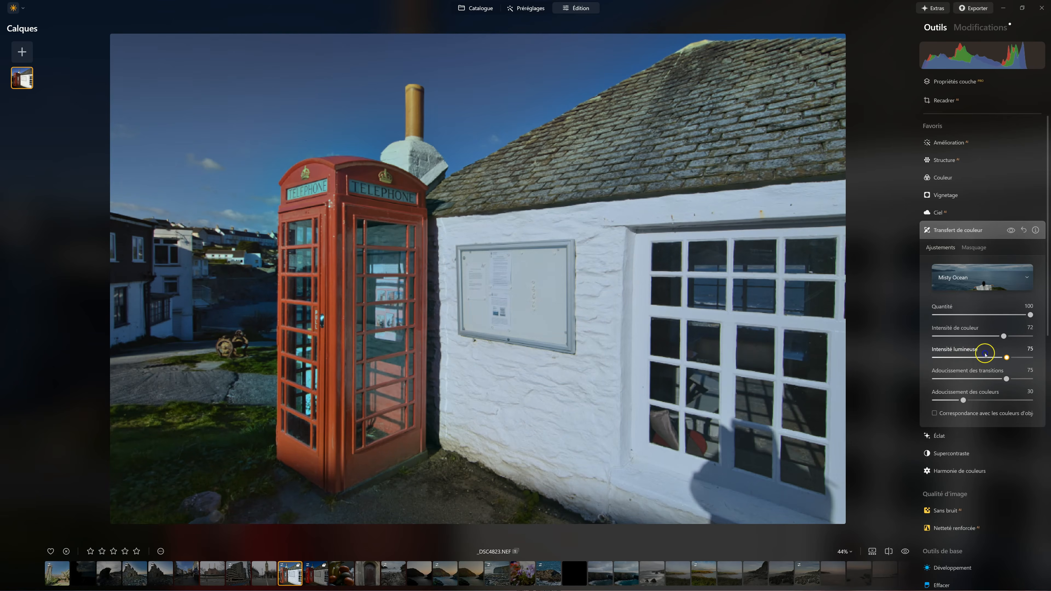
{"action": "left_click", "coordinate": [1008, 357]}
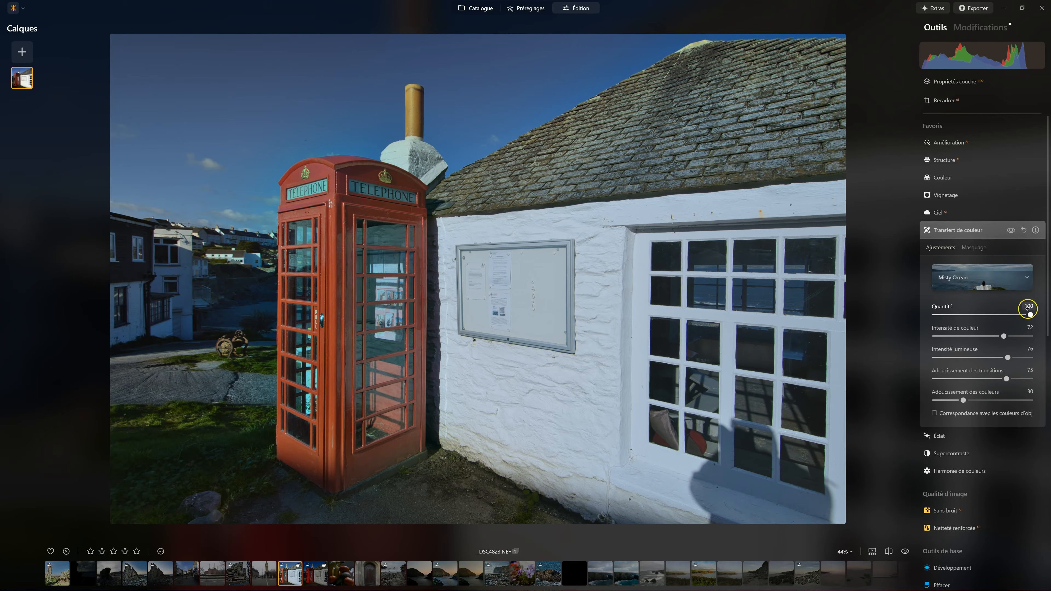
Test Intensité lumineuse at 19, and set it to 71 with Quantité at 100
{"action": "left_click_drag", "start_coordinate": [1006, 357], "coordinate": [953, 357]}
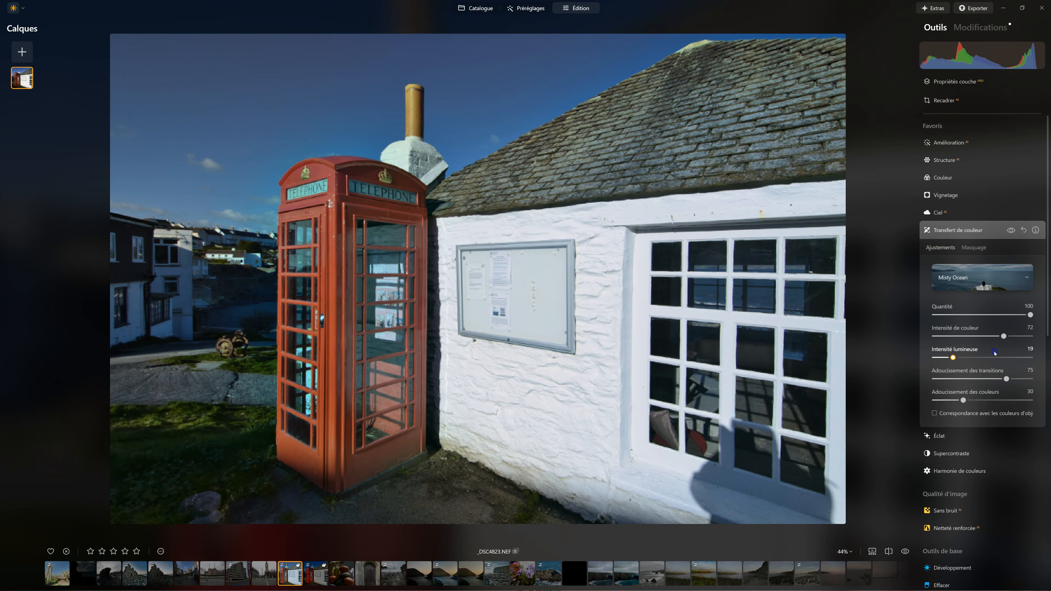
{"action": "double_click", "coordinate": [975, 349]}
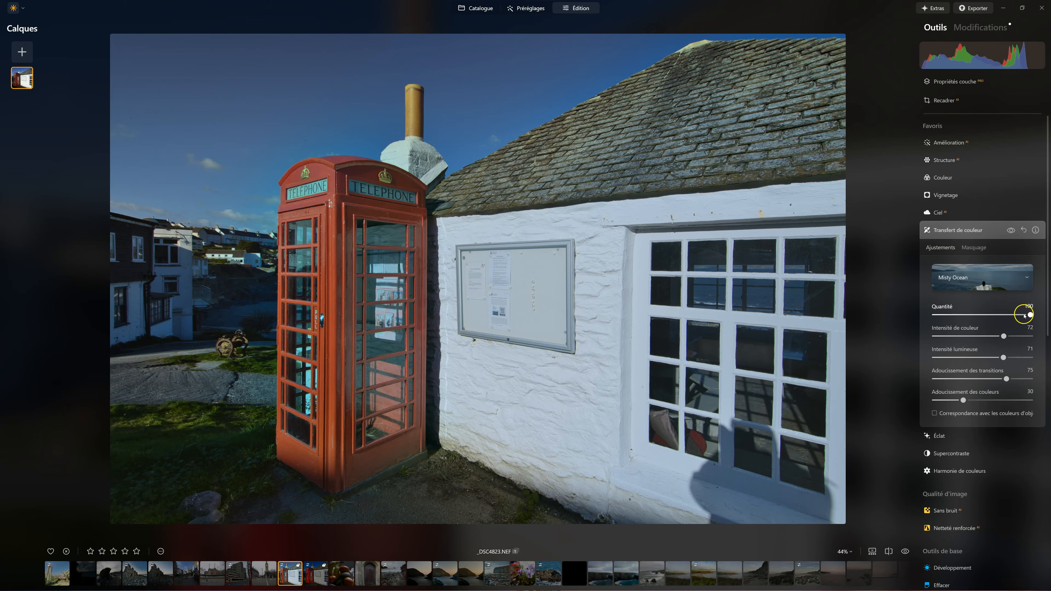
{"action": "mouse_move", "coordinate": [1030, 315]}
{"action": "left_mouse_down"}
{"action": "mouse_move", "coordinate": [943, 315]}
{"action": "mouse_move", "coordinate": [1038, 302]}
{"action": "left_mouse_up"}
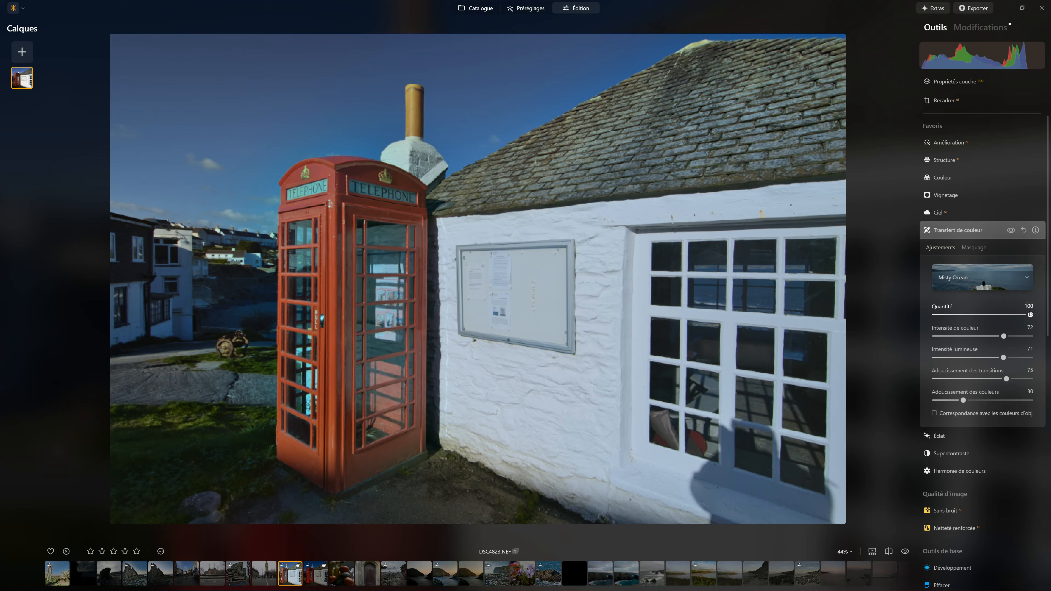
Reduce the color transfer's Quantité to 15, with Intensité de couleur at 63 and Intensité lumineuse at 56
{"action": "left_click_drag", "start_coordinate": [1030, 315], "coordinate": [980, 315]}
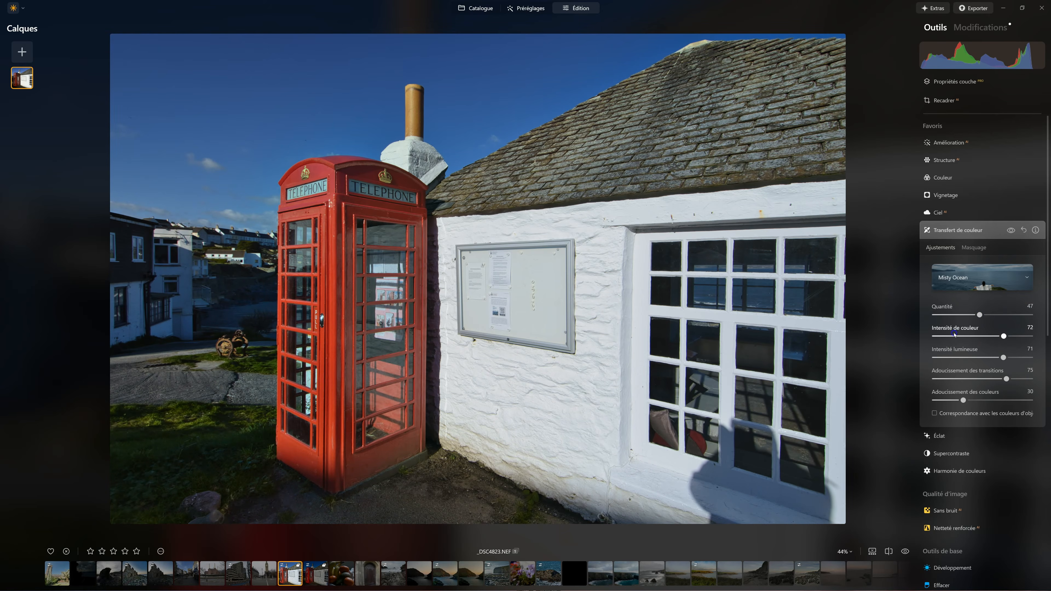
{"action": "left_click_drag", "start_coordinate": [1004, 336], "coordinate": [995, 357]}
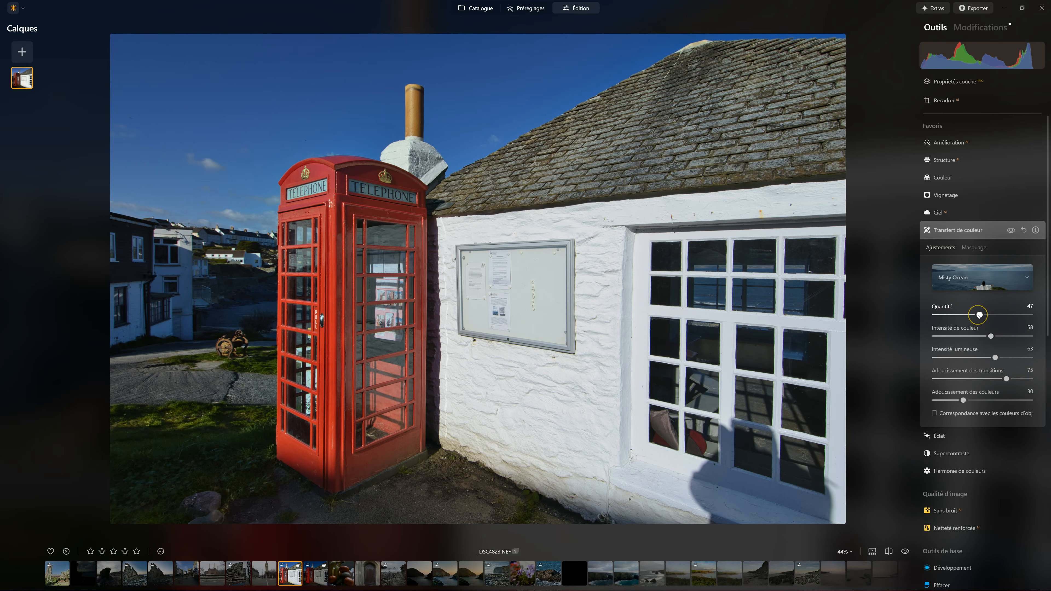
{"action": "left_click_drag", "start_coordinate": [979, 315], "coordinate": [989, 358]}
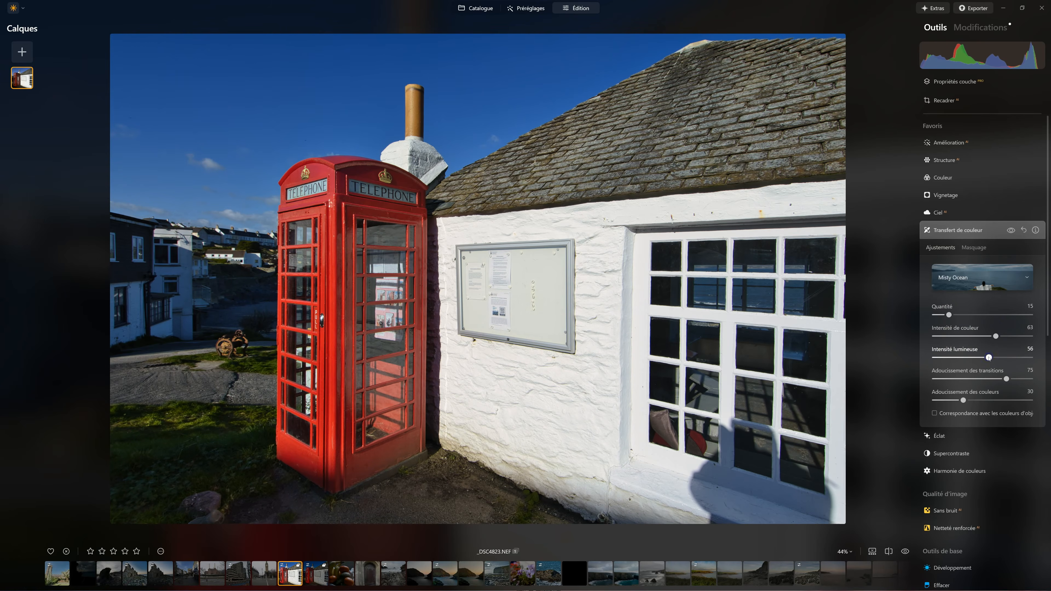
Set Intensité de couleur to 67 and Intensité lumineuse to 53, and test Quantité at 0 before setting it to 69
{"action": "left_click_drag", "start_coordinate": [949, 315], "coordinate": [986, 357]}
{"action": "left_click", "coordinate": [1030, 315]}
{"action": "left_click_drag", "start_coordinate": [1031, 316], "coordinate": [985, 315]}
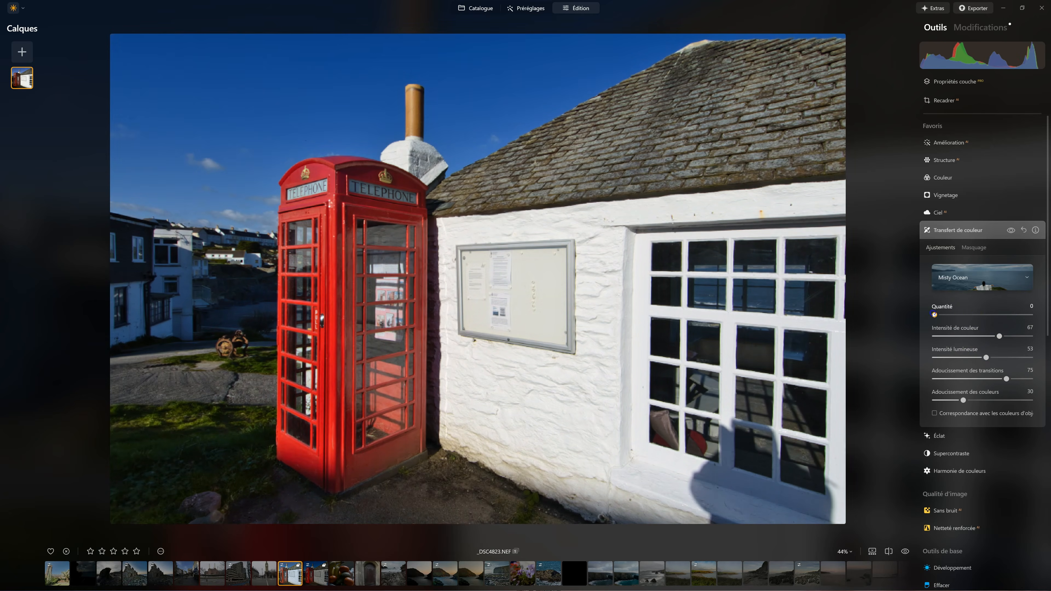
{"action": "left_click", "coordinate": [1002, 315]}
{"action": "left_click", "coordinate": [982, 341]}
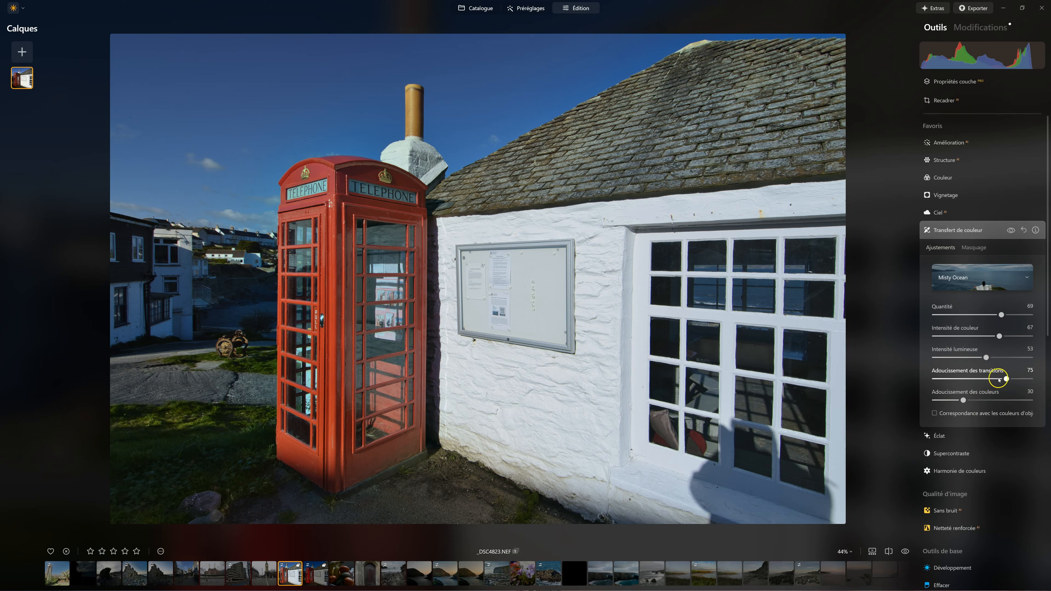
Test Adoucissement des transitions at 0 and at its maximum, and return it to 0
{"action": "left_click_drag", "start_coordinate": [1006, 378], "coordinate": [891, 374]}
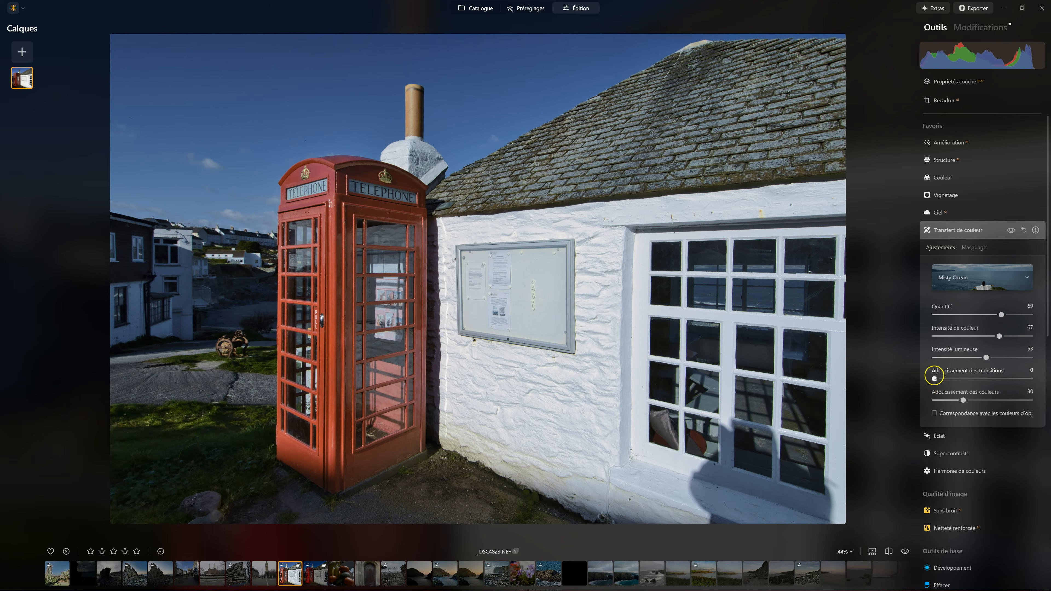
{"action": "left_click", "coordinate": [935, 377]}
{"action": "left_click_drag", "start_coordinate": [947, 377], "coordinate": [1031, 383]}
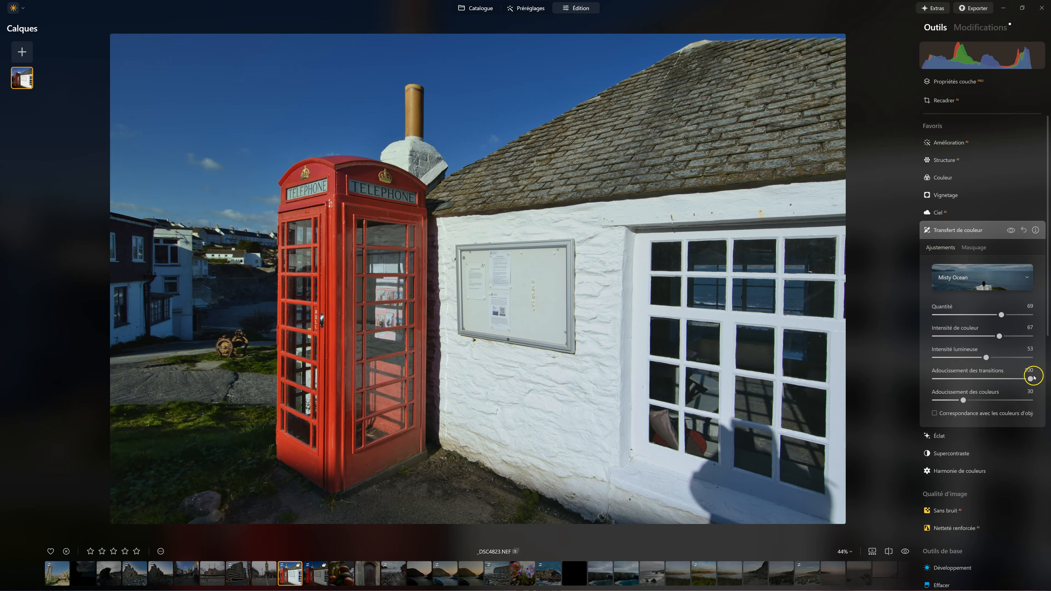
{"action": "left_click_drag", "start_coordinate": [1030, 378], "coordinate": [967, 380]}
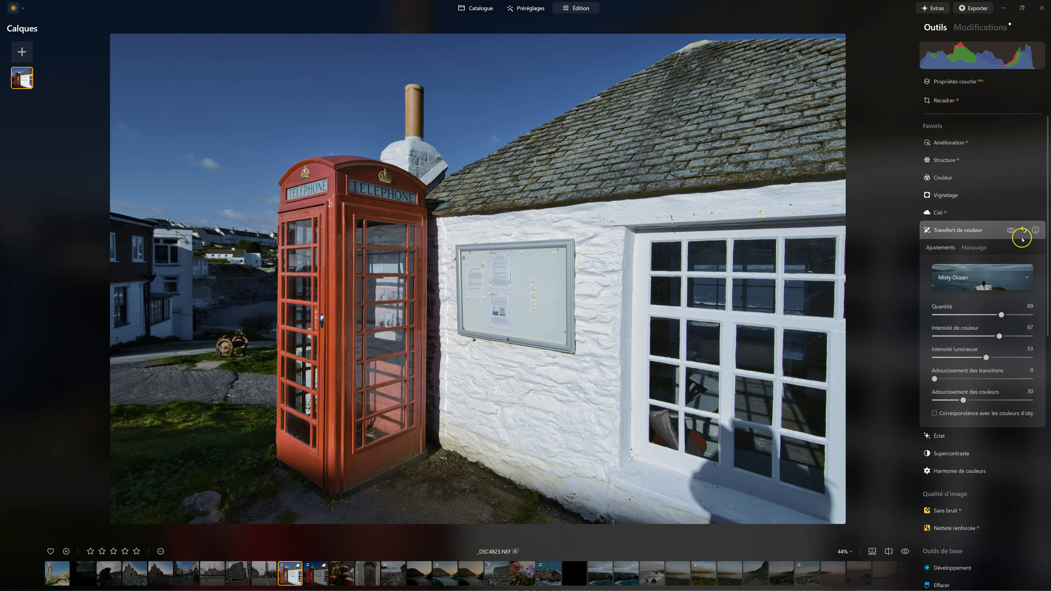
Reset the color transfer settings and reapply the Misty Ocean reference image
{"action": "left_click", "coordinate": [1023, 231]}
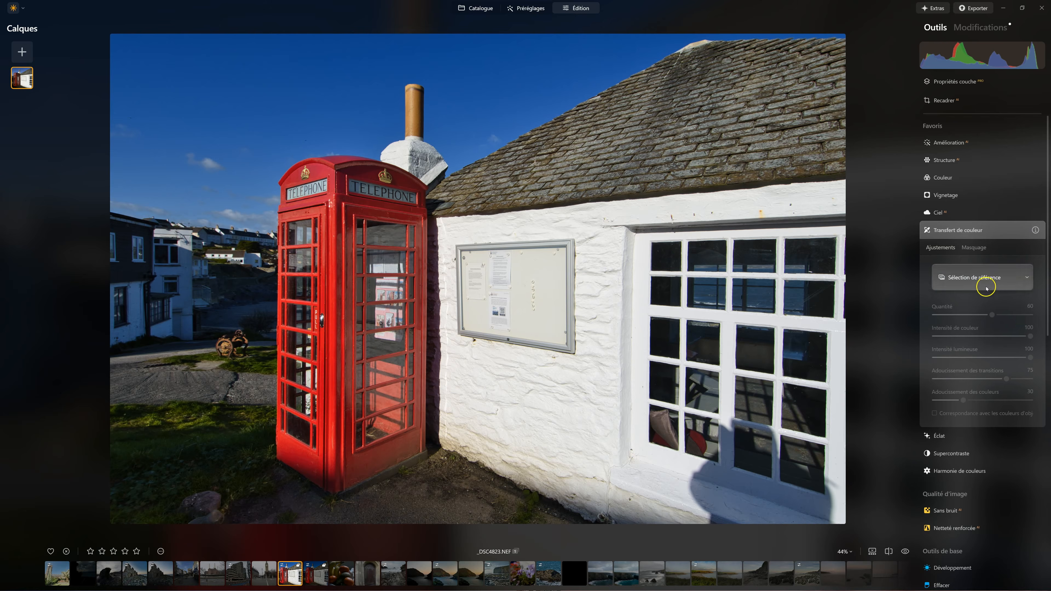
{"action": "left_click", "coordinate": [988, 284]}
{"action": "left_click", "coordinate": [1010, 319]}
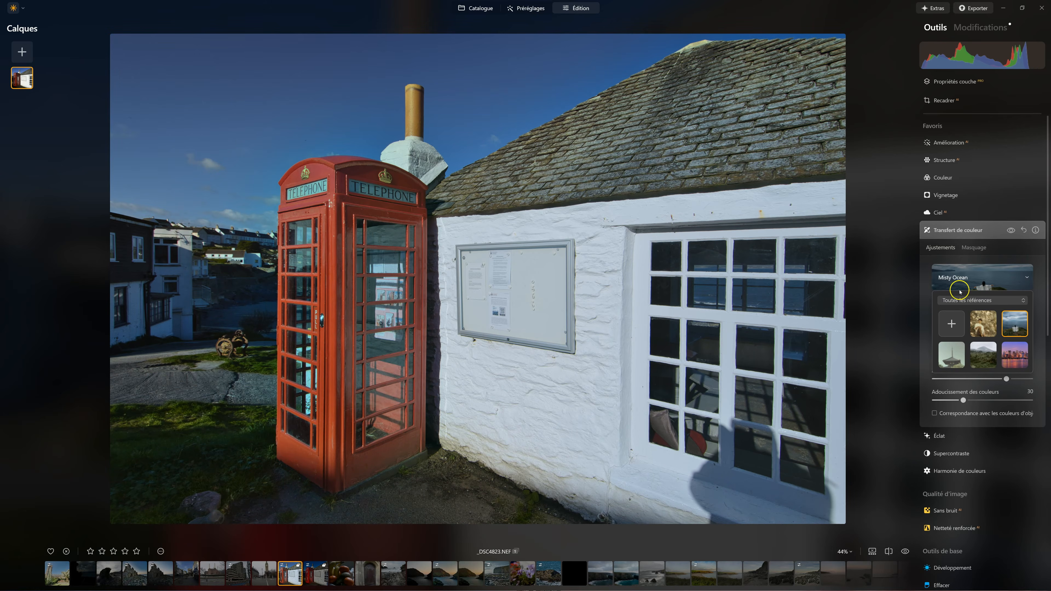
{"action": "left_click", "coordinate": [932, 293]}
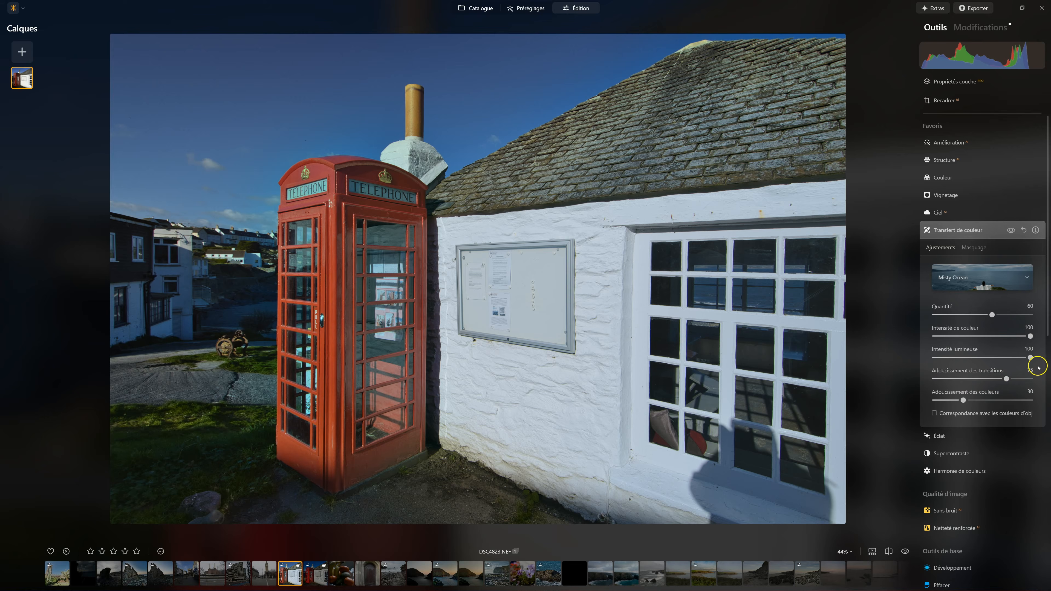
Compare the photo with Adoucissement des transitions at 0 and at 75, and set it to 76
{"action": "left_click", "coordinate": [1006, 379]}
{"action": "left_click_drag", "start_coordinate": [1003, 378], "coordinate": [876, 382]}
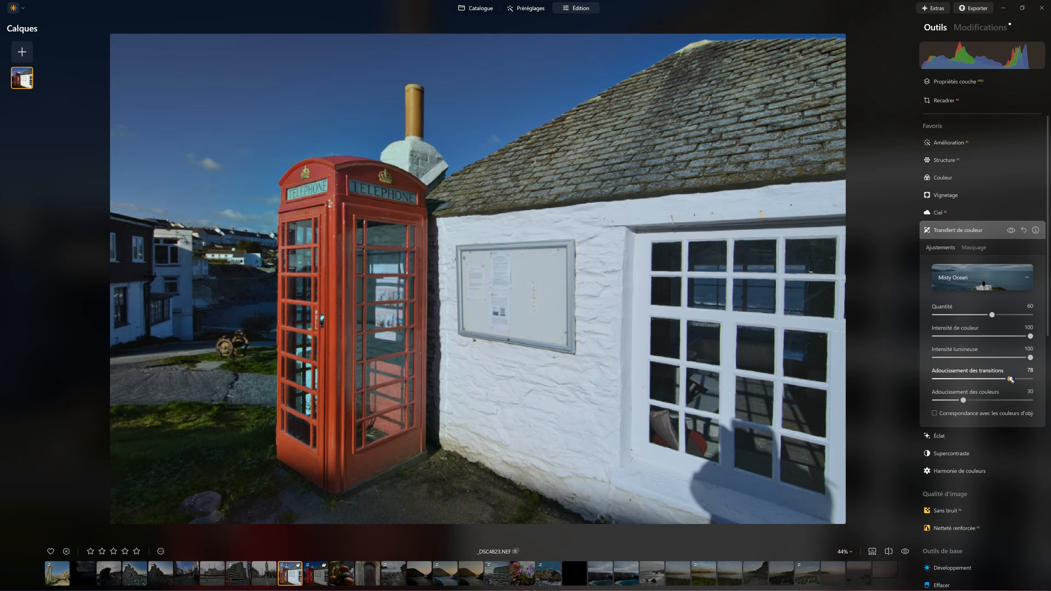
{"action": "left_click_drag", "start_coordinate": [935, 378], "coordinate": [1011, 376]}
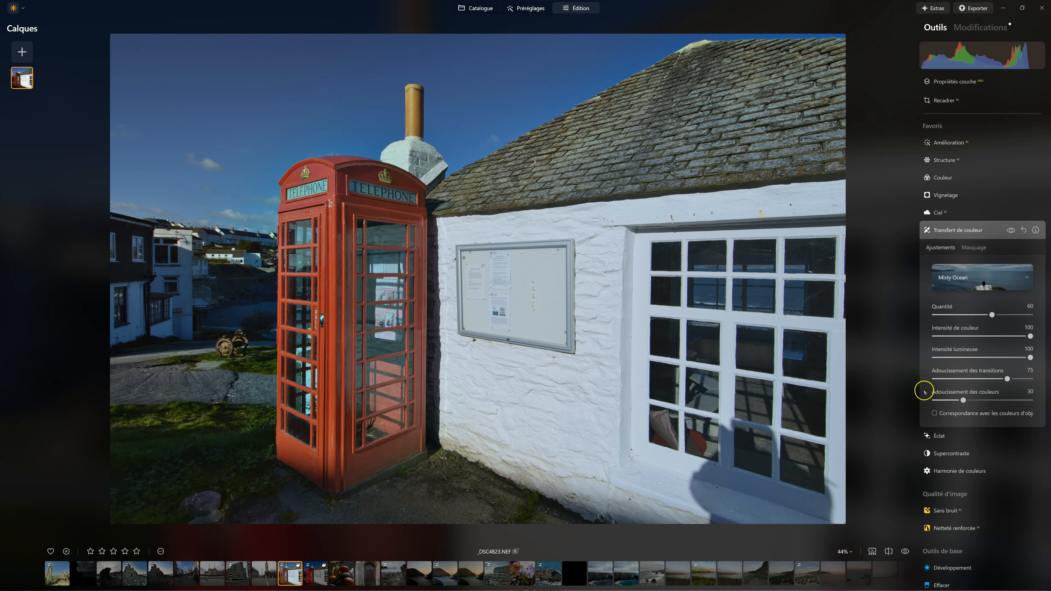
{"action": "left_click_drag", "start_coordinate": [1007, 378], "coordinate": [873, 375]}
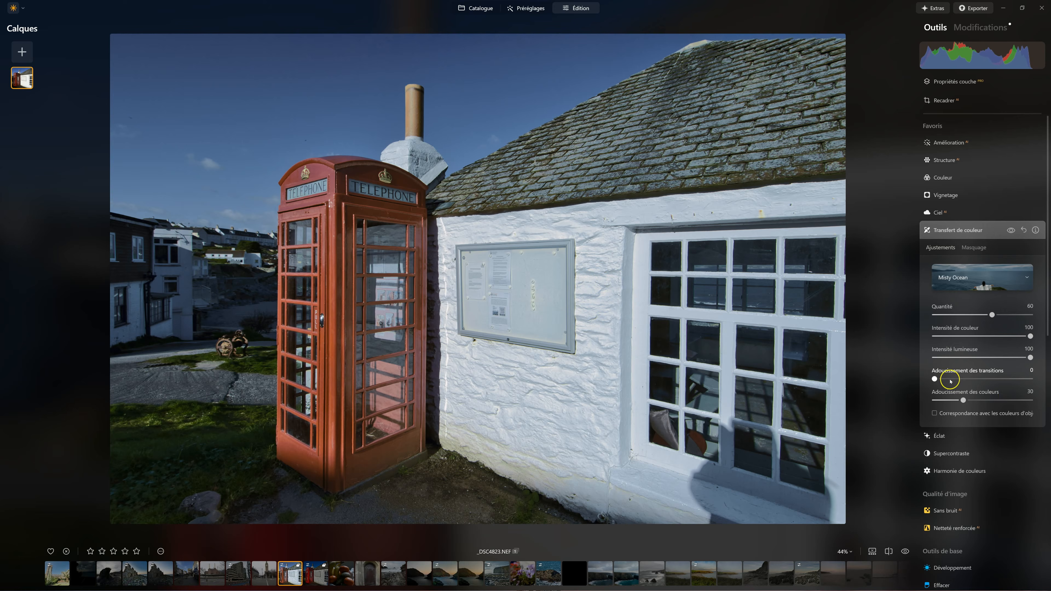
{"action": "left_click", "coordinate": [935, 378]}
{"action": "left_click_drag", "start_coordinate": [936, 379], "coordinate": [1008, 379]}
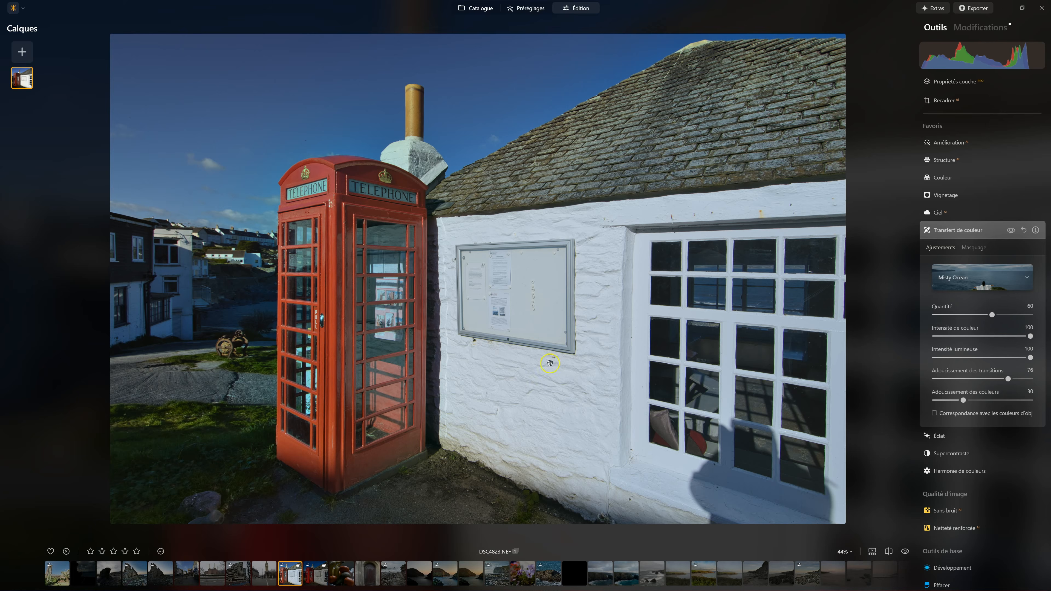
Test Adoucissement des transitions at 0 again, and set it to 77
{"action": "left_click_drag", "start_coordinate": [1009, 379], "coordinate": [917, 381]}
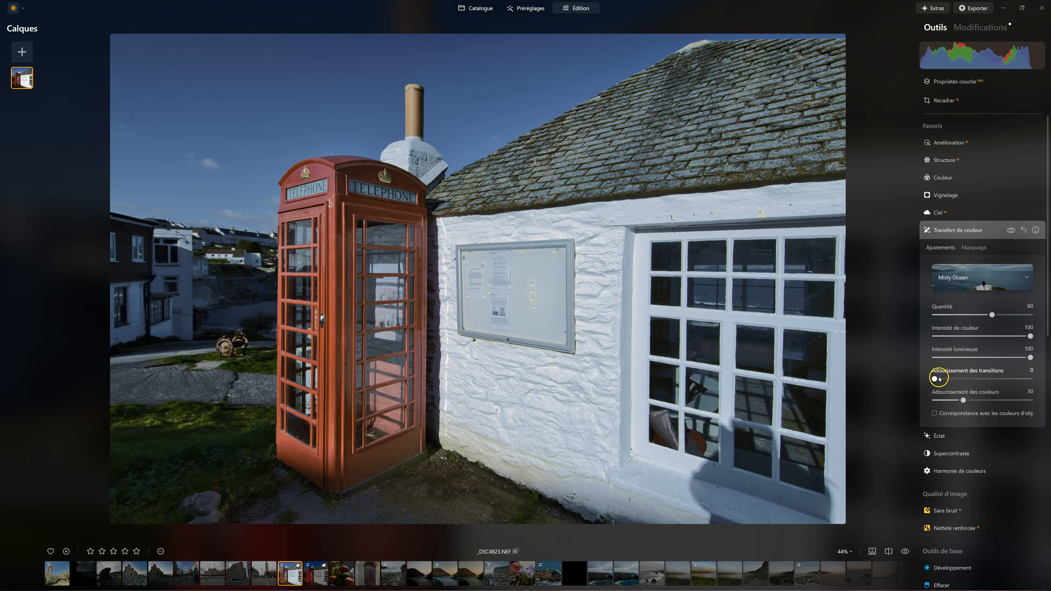
{"action": "left_click_drag", "start_coordinate": [934, 379], "coordinate": [1029, 377]}
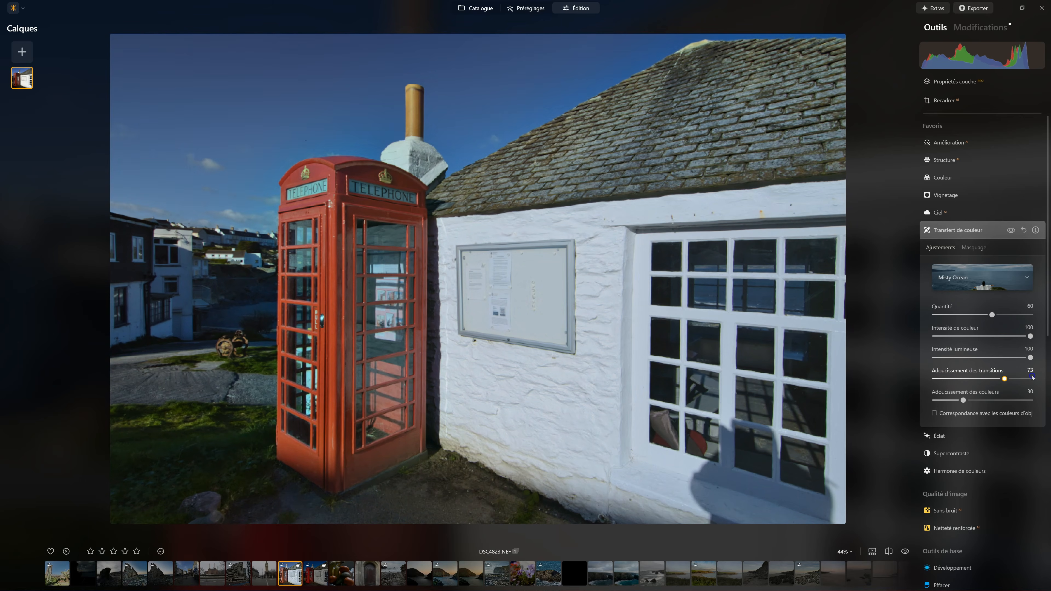
{"action": "left_click", "coordinate": [1005, 379]}
{"action": "left_click_drag", "start_coordinate": [1004, 379], "coordinate": [1009, 378]}
{"action": "scroll", "coordinate": [1009, 378], "scroll_direction": "down", "scroll_amount": 2}
{"action": "scroll", "coordinate": [1009, 379], "scroll_direction": "up", "scroll_amount": 2}
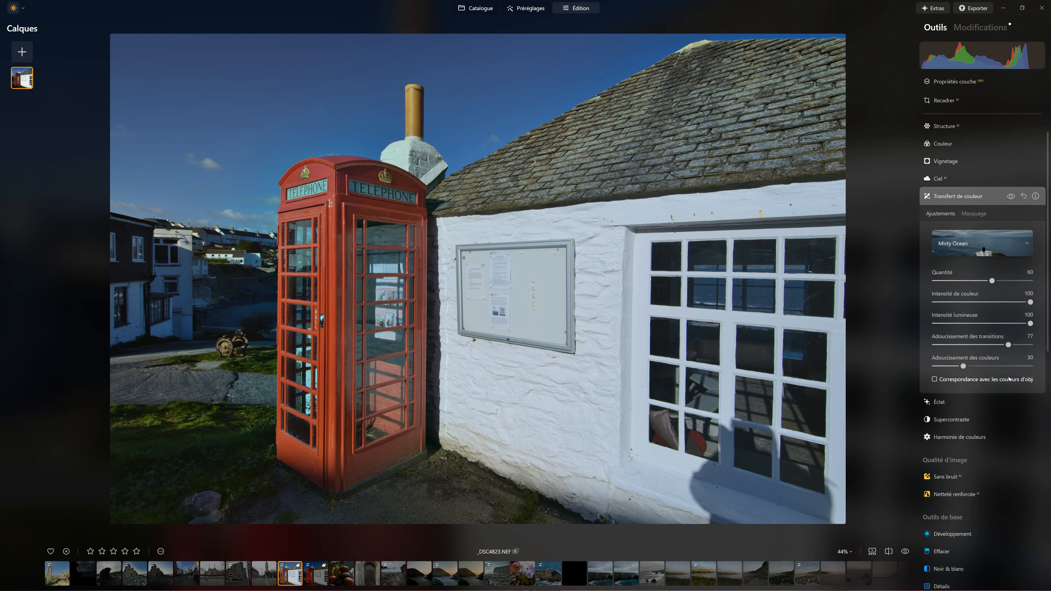
{"action": "left_click", "coordinate": [1006, 375]}
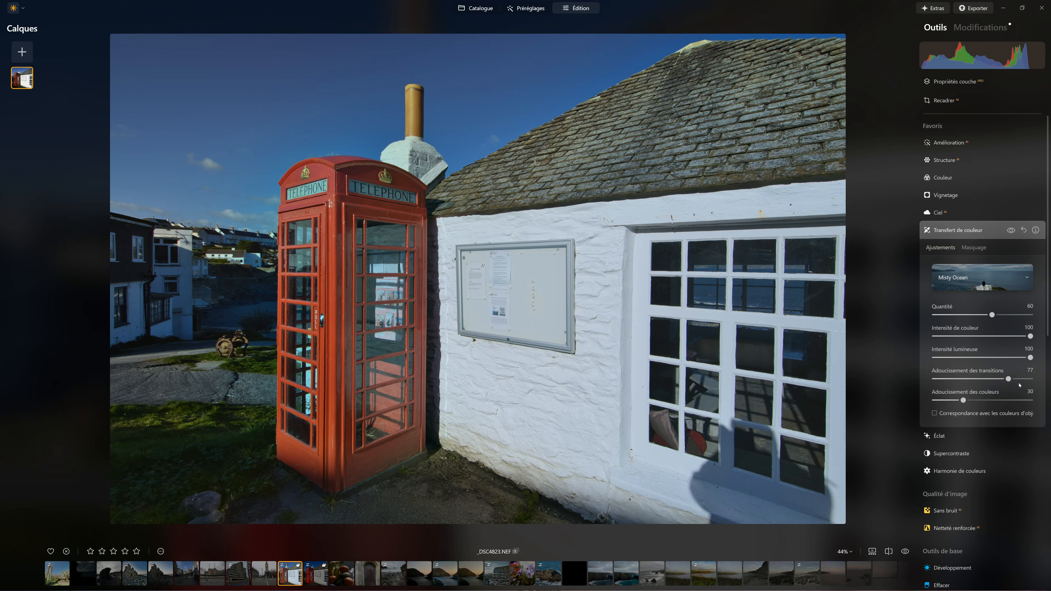
Test Adoucissement des couleurs at 0, and set it to 7 with Adoucissement des transitions at 61
{"action": "mouse_move", "coordinate": [963, 401]}
{"action": "left_mouse_down"}
{"action": "mouse_move", "coordinate": [1049, 400]}
{"action": "mouse_move", "coordinate": [951, 397]}
{"action": "left_mouse_up"}
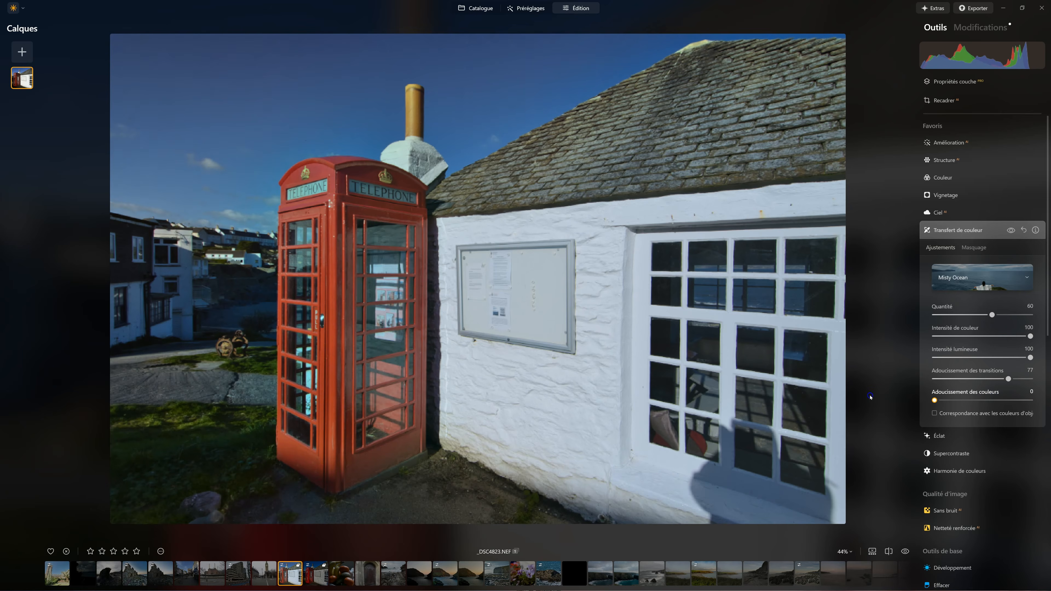
{"action": "mouse_move", "coordinate": [935, 400]}
{"action": "left_mouse_down"}
{"action": "mouse_move", "coordinate": [1049, 401]}
{"action": "mouse_move", "coordinate": [938, 400]}
{"action": "left_mouse_up"}
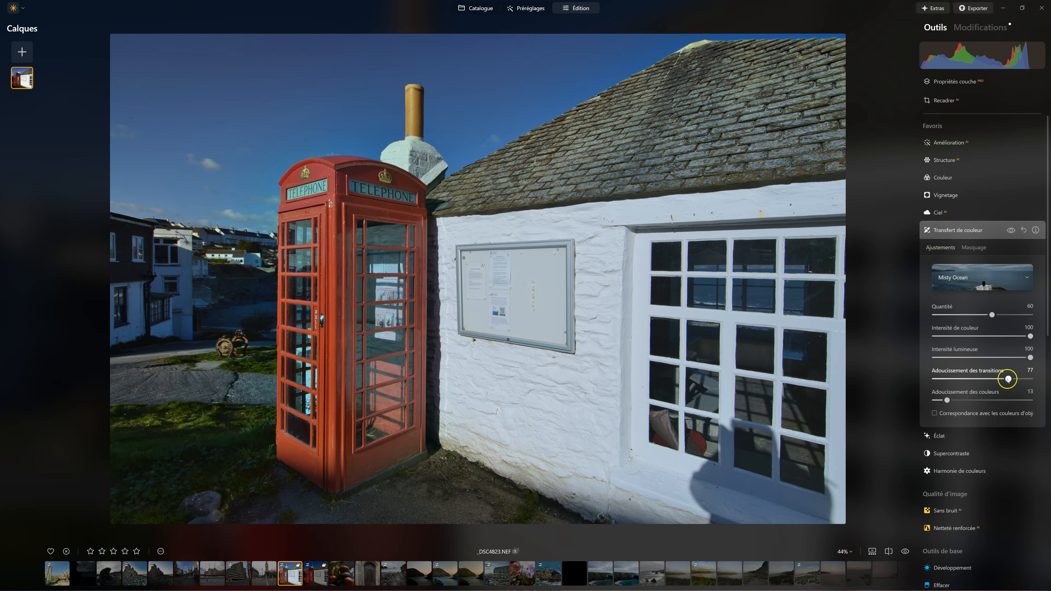
{"action": "mouse_move", "coordinate": [1008, 378]}
{"action": "left_mouse_down"}
{"action": "mouse_move", "coordinate": [895, 378]}
{"action": "mouse_move", "coordinate": [993, 378]}
{"action": "left_mouse_up"}
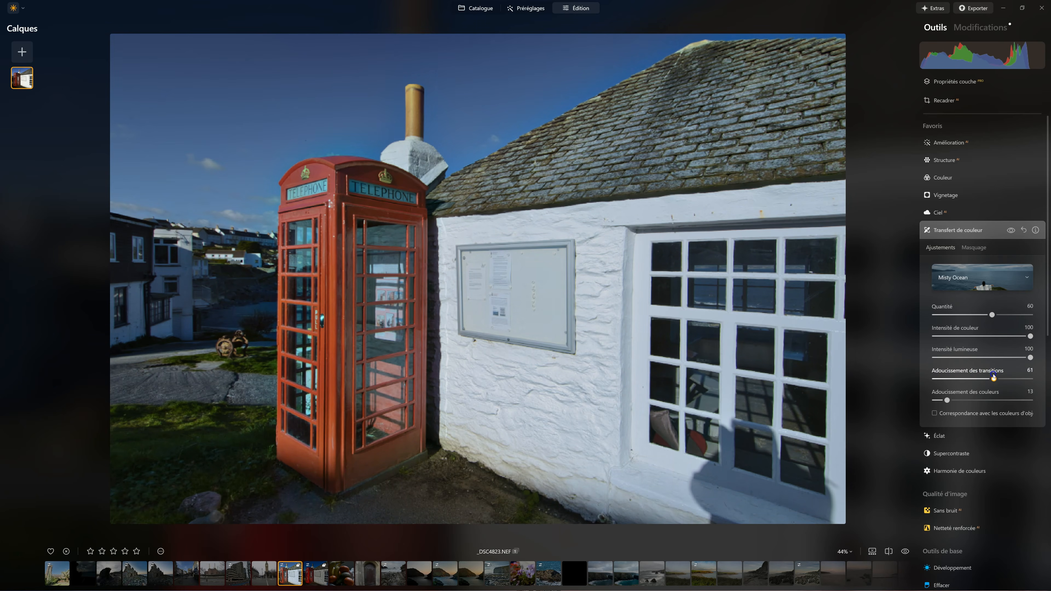
{"action": "mouse_move", "coordinate": [940, 400]}
{"action": "left_mouse_down"}
{"action": "mouse_move", "coordinate": [1028, 400]}
{"action": "mouse_move", "coordinate": [917, 399]}
{"action": "mouse_move", "coordinate": [1036, 402]}
{"action": "mouse_move", "coordinate": [934, 400]}
{"action": "mouse_move", "coordinate": [964, 400]}
{"action": "mouse_move", "coordinate": [941, 401]}
{"action": "mouse_move", "coordinate": [964, 390]}
{"action": "mouse_move", "coordinate": [941, 389]}
{"action": "left_mouse_up"}
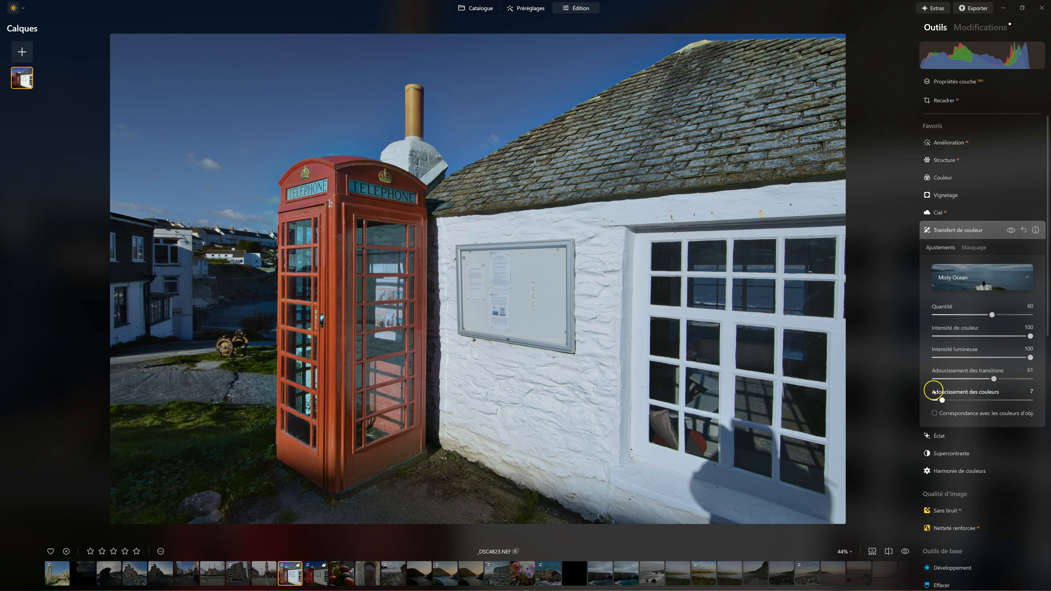
Set the color transfer's Intensité de couleur to 74, Intensité lumineuse to 76 and Quantité to 82
{"action": "left_click_drag", "start_coordinate": [1030, 336], "coordinate": [1007, 358]}
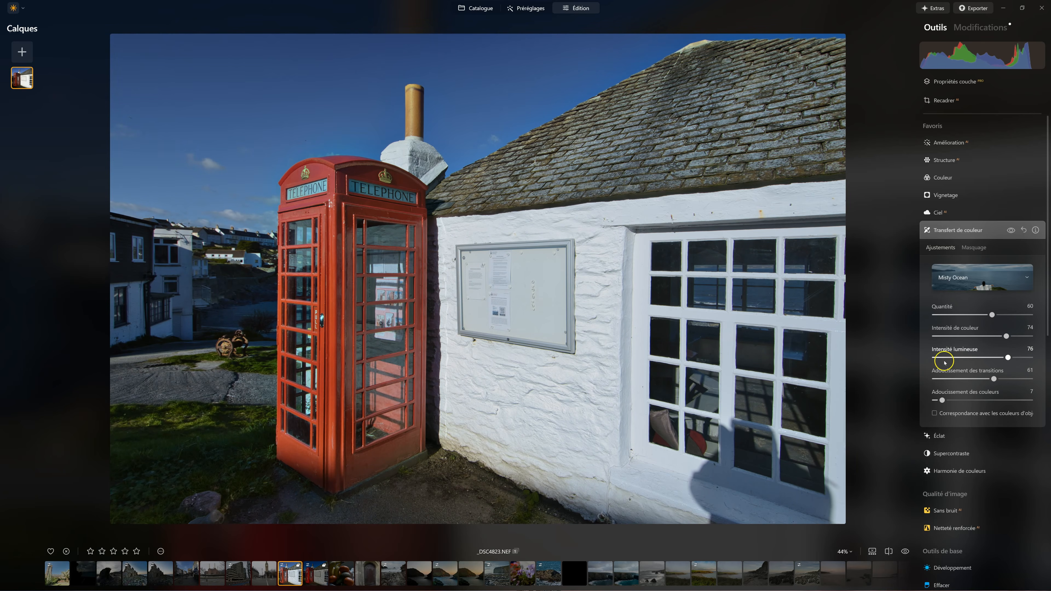
{"action": "left_click_drag", "start_coordinate": [991, 314], "coordinate": [1015, 306]}
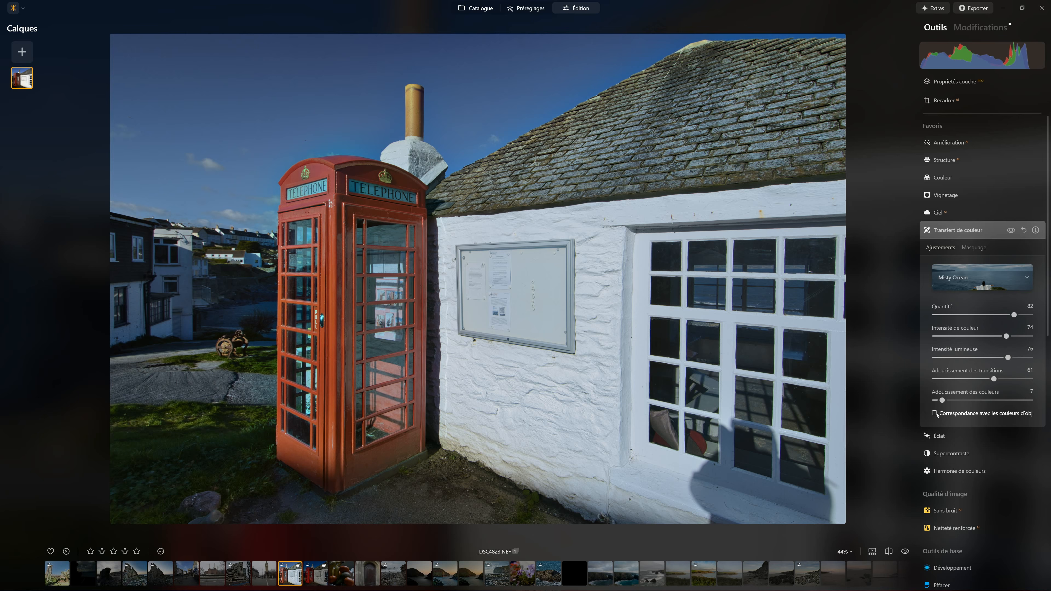
Try the object color matching option of the color transfer, and reduce Quantité to 3
{"action": "left_click", "coordinate": [935, 414]}
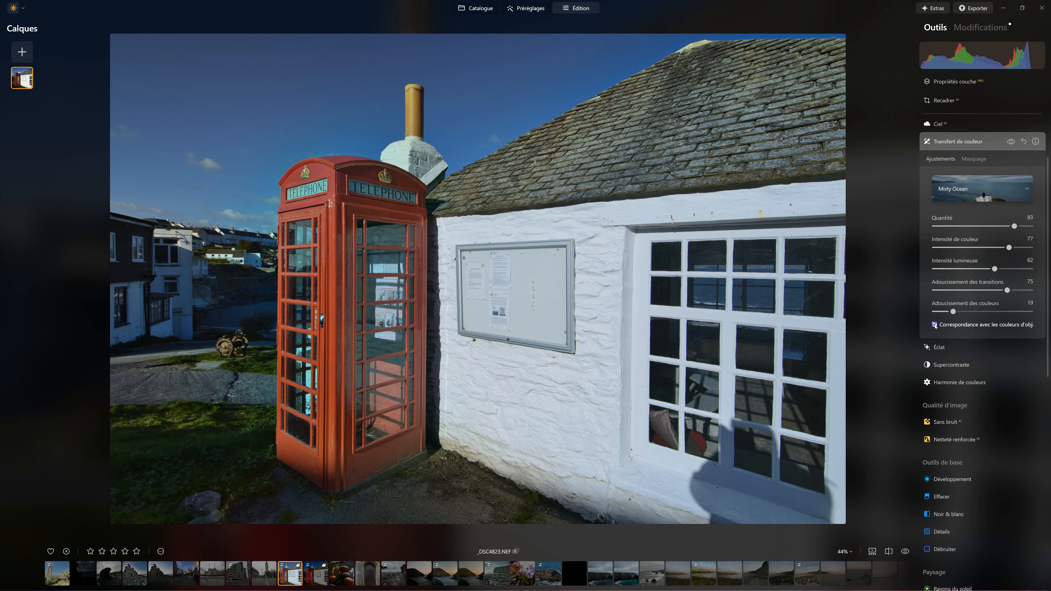
{"action": "left_click", "coordinate": [934, 325]}
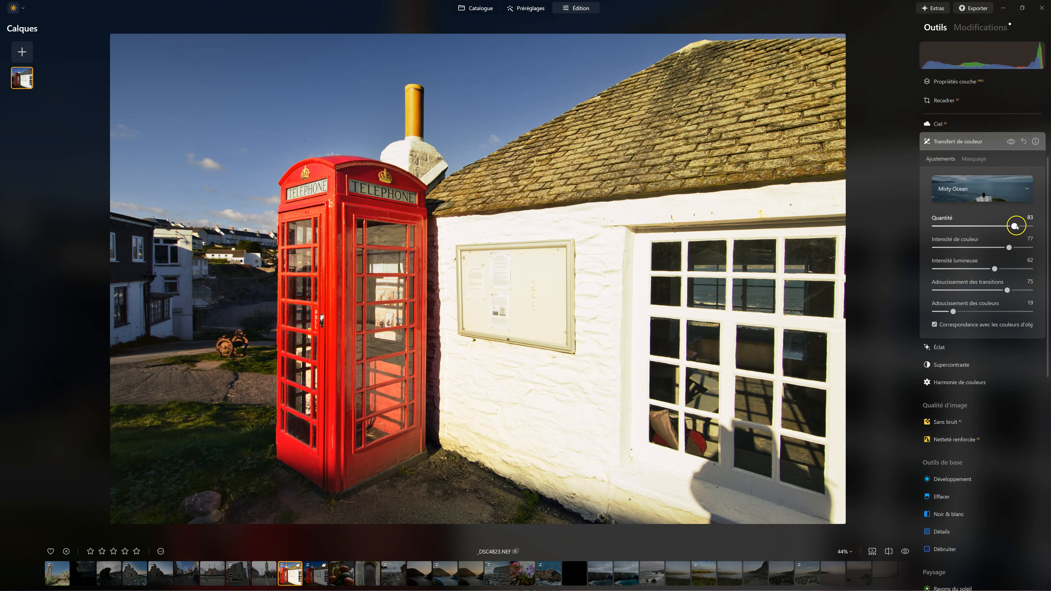
{"action": "left_click_drag", "start_coordinate": [1013, 226], "coordinate": [988, 219]}
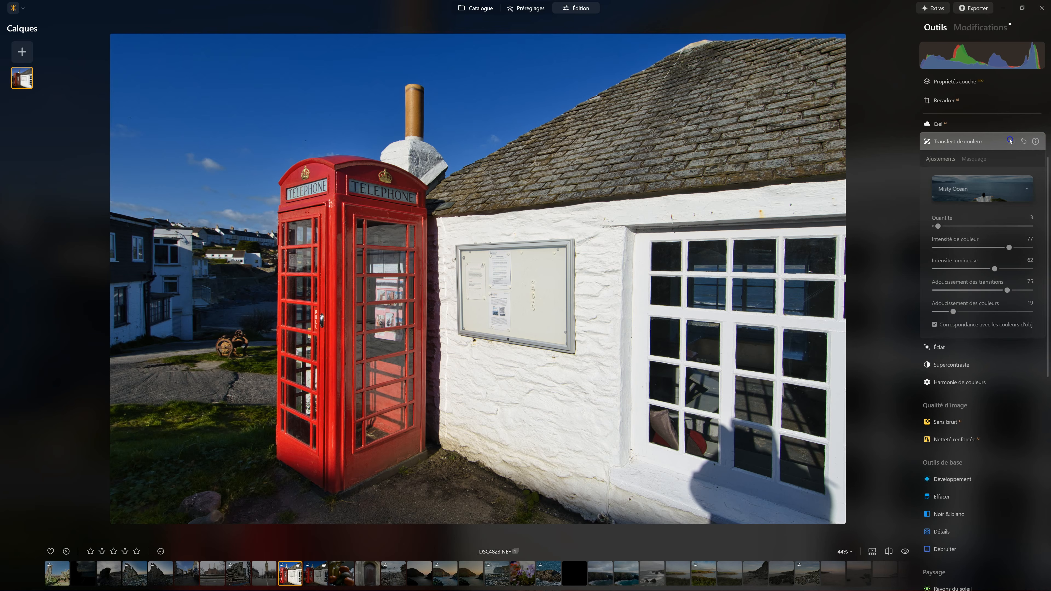
Disable the object color matching option and set Quantité to 57
{"action": "left_click", "coordinate": [933, 325]}
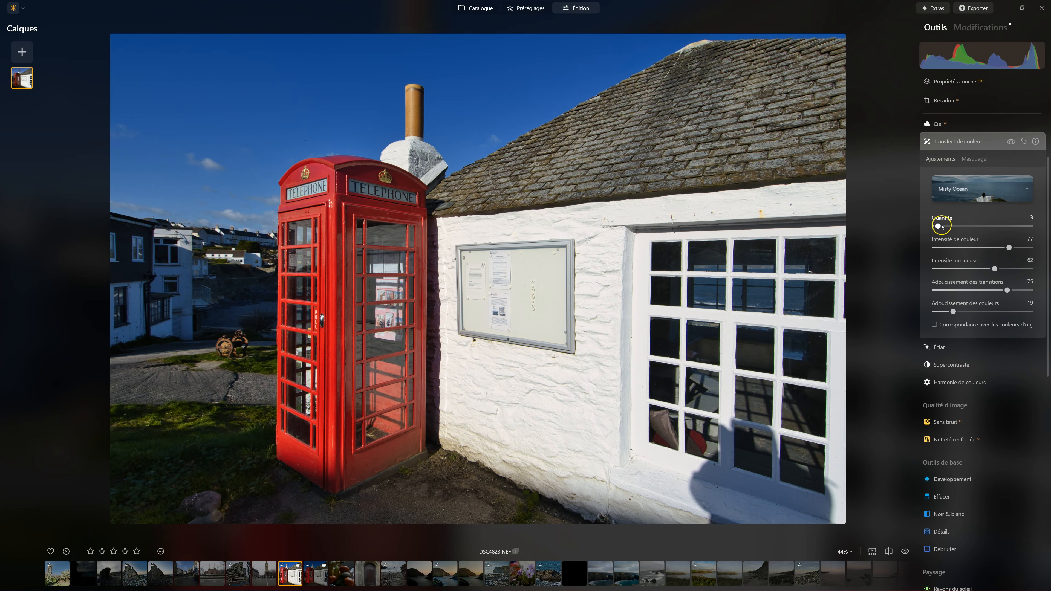
{"action": "left_click_drag", "start_coordinate": [937, 226], "coordinate": [990, 226]}
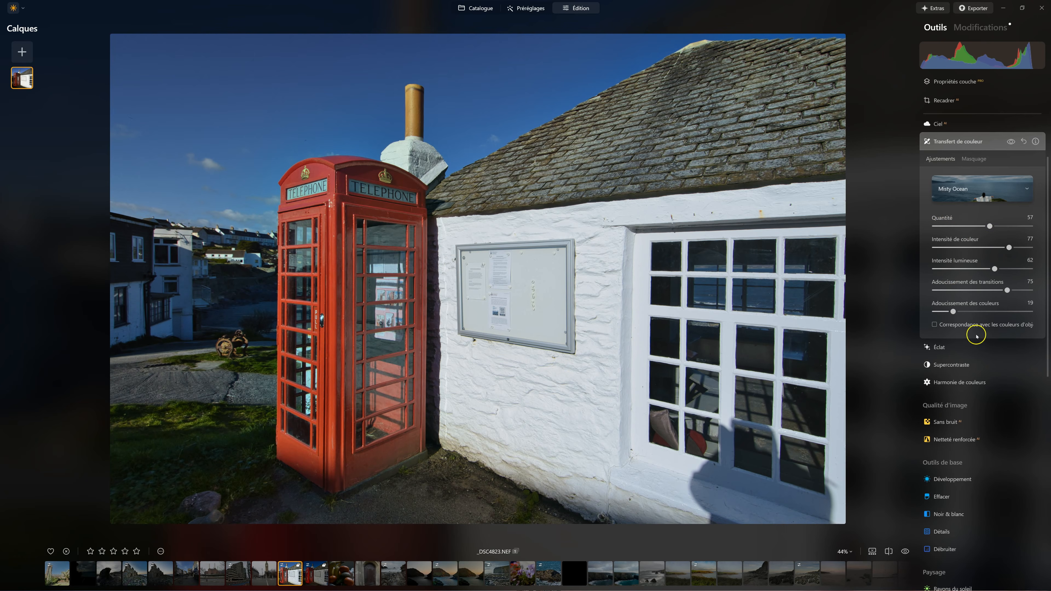